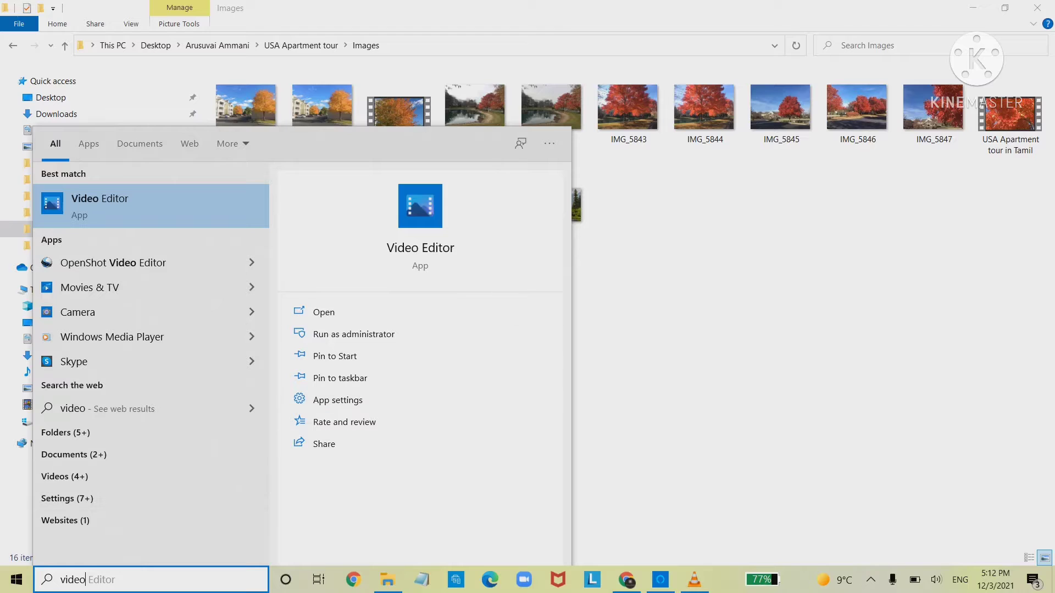
- Launch Video Editor and create a new video project named Sample
key(Return)
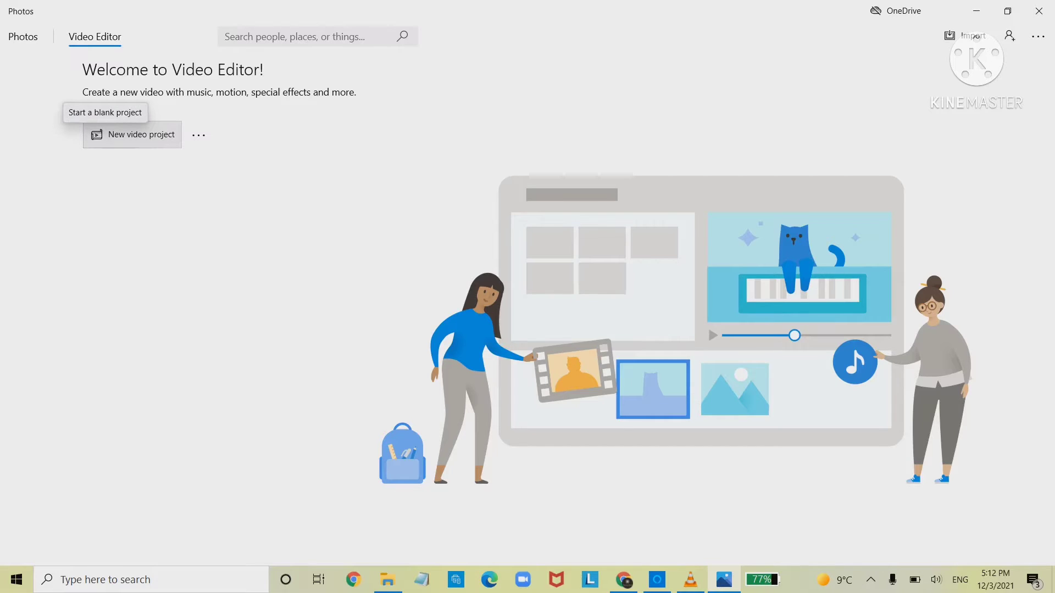
click(131, 134)
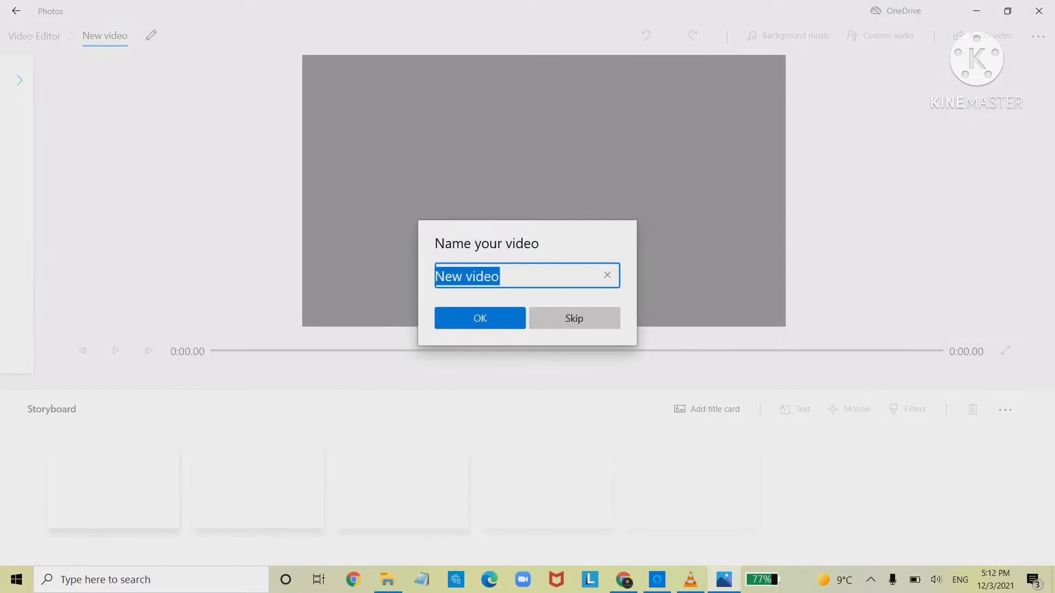
text(Sample)
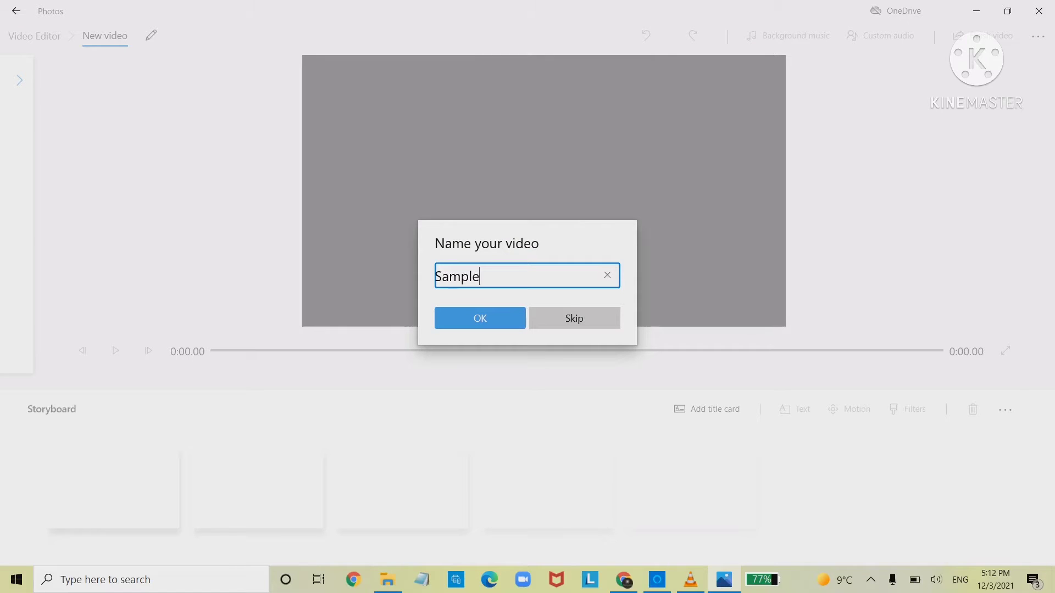
key(Return)
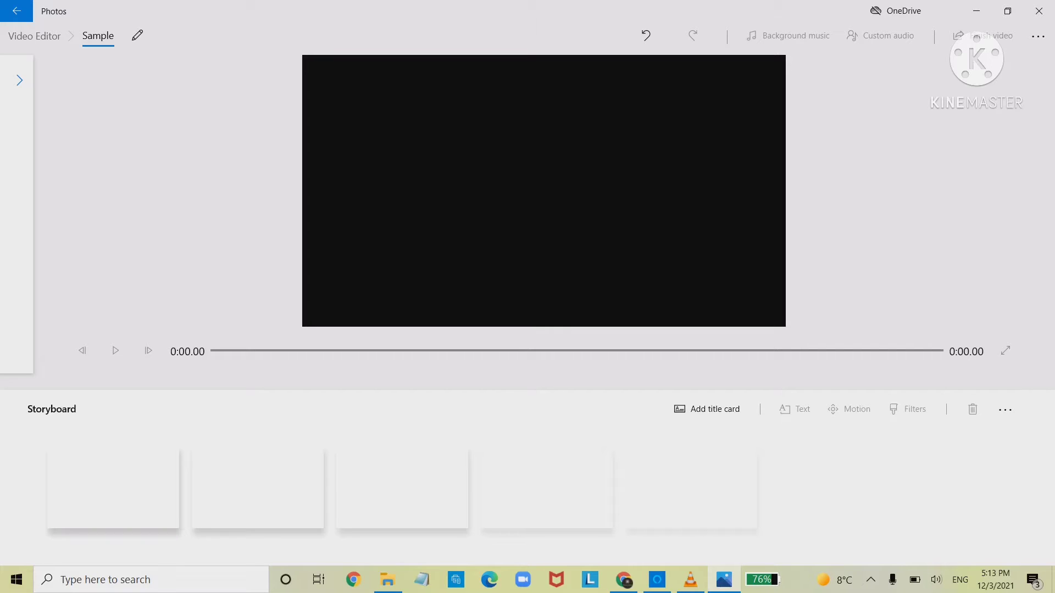
- Expand the project library and browse this PC to the Images folder for media to add
click(19, 80)
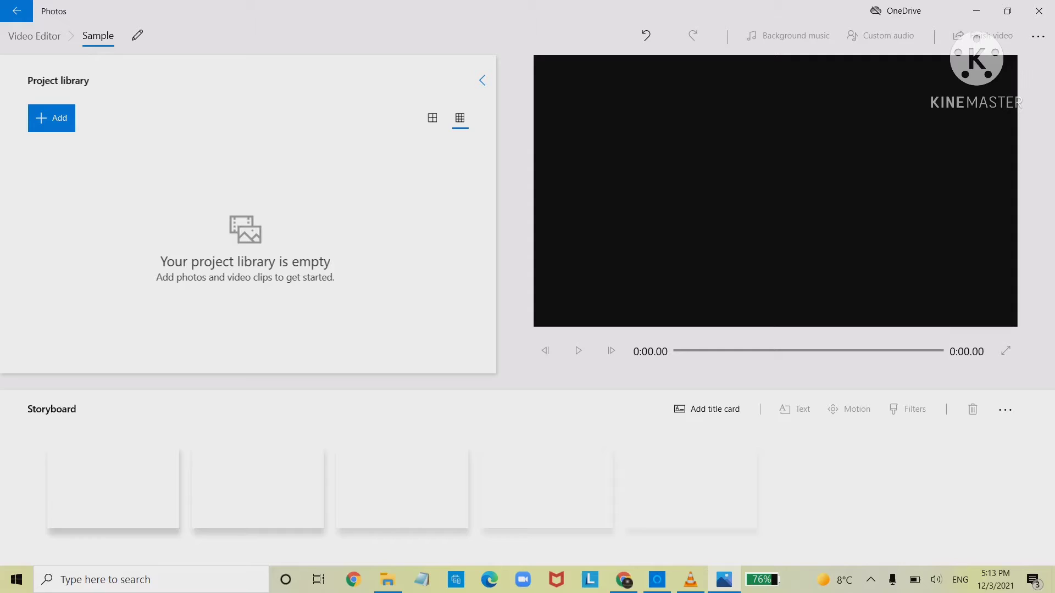
click(52, 117)
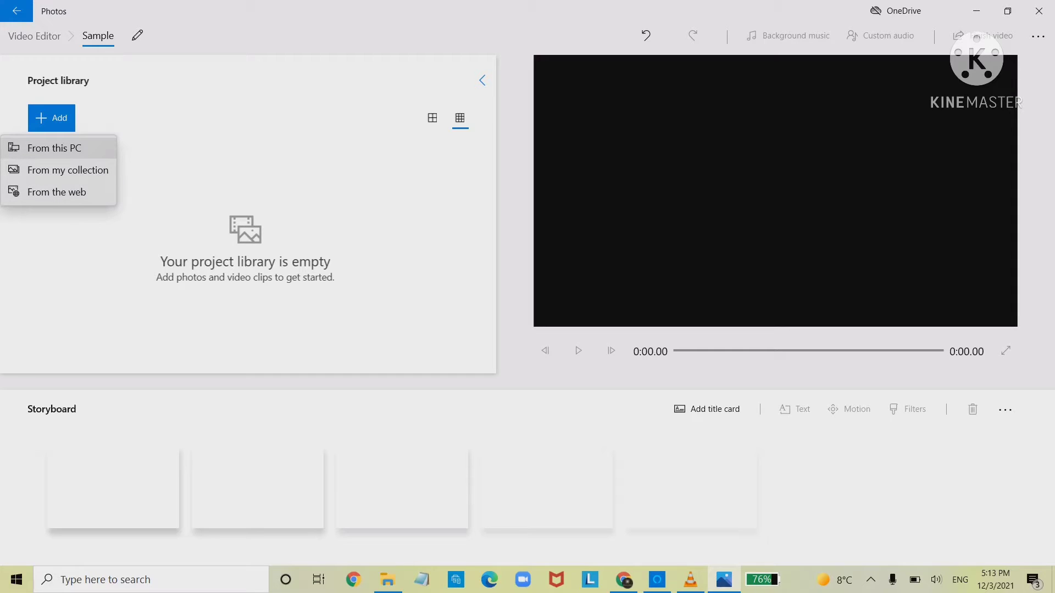
key(Return)
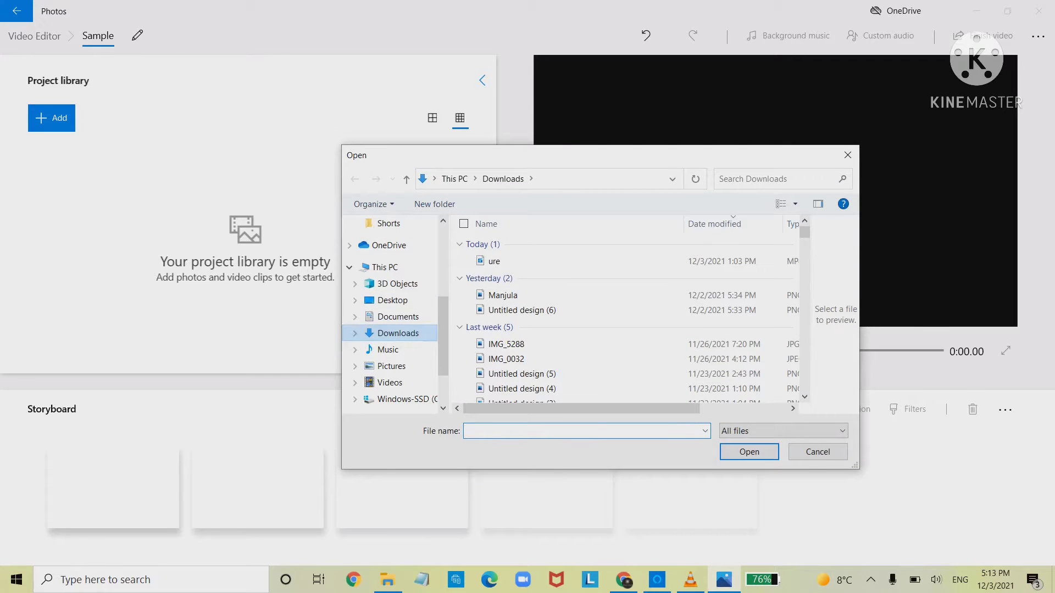
scroll(390, 245, up, 2)
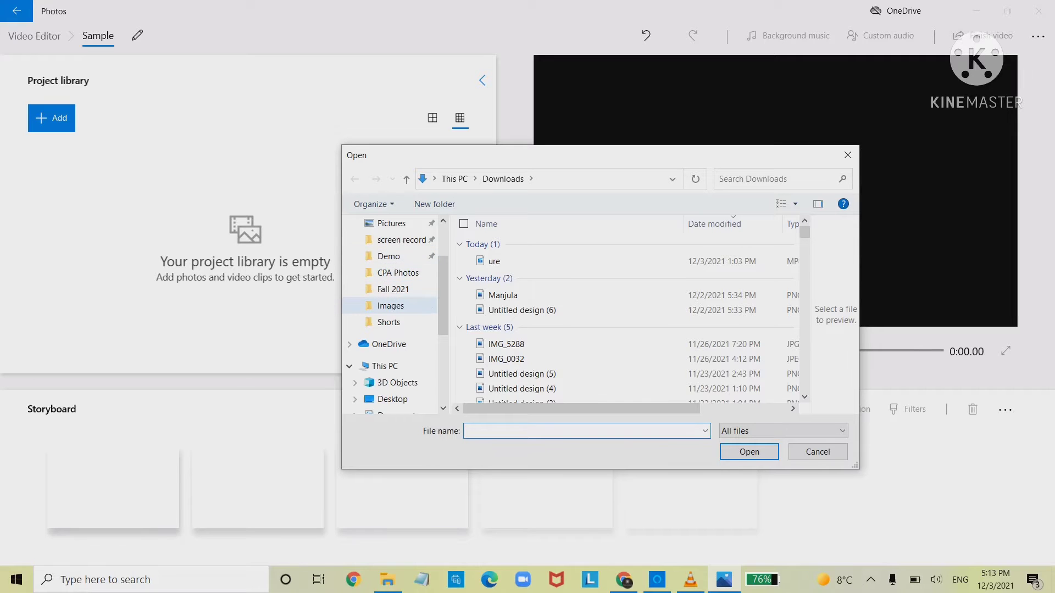
click(390, 305)
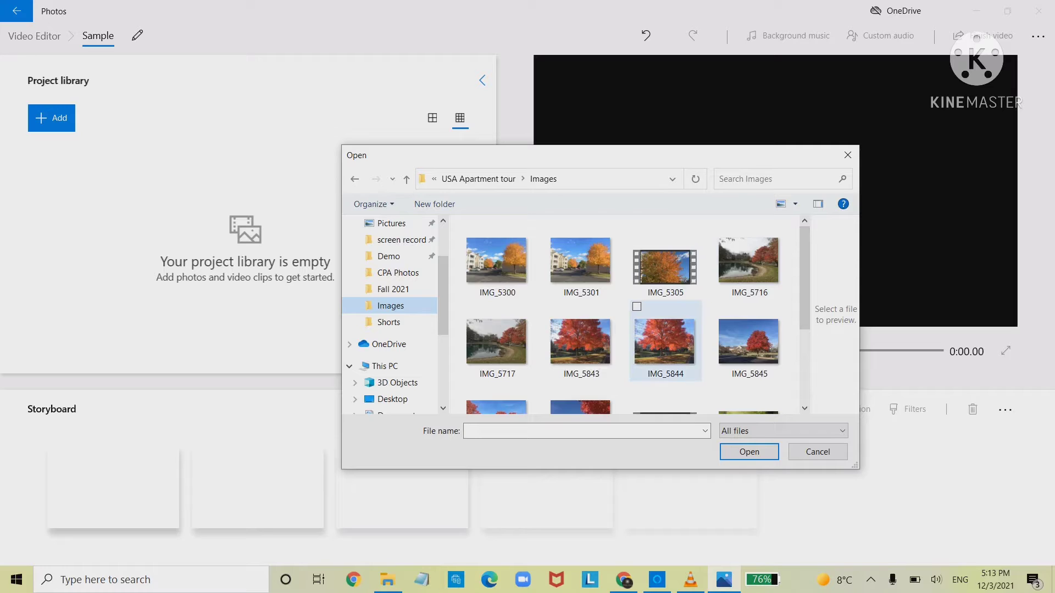
- Import the pictures ure, ure (1), ure (2) and ure (3) into the project library and clear their selection
scroll(665, 307, down, 1)
scroll(665, 307, down, 1)
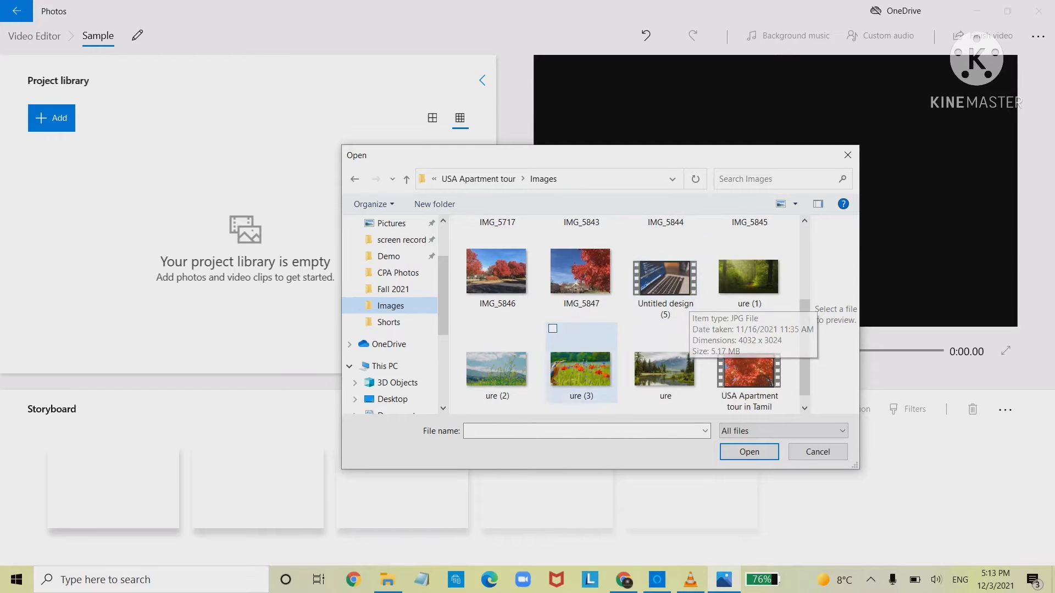
click(496, 368)
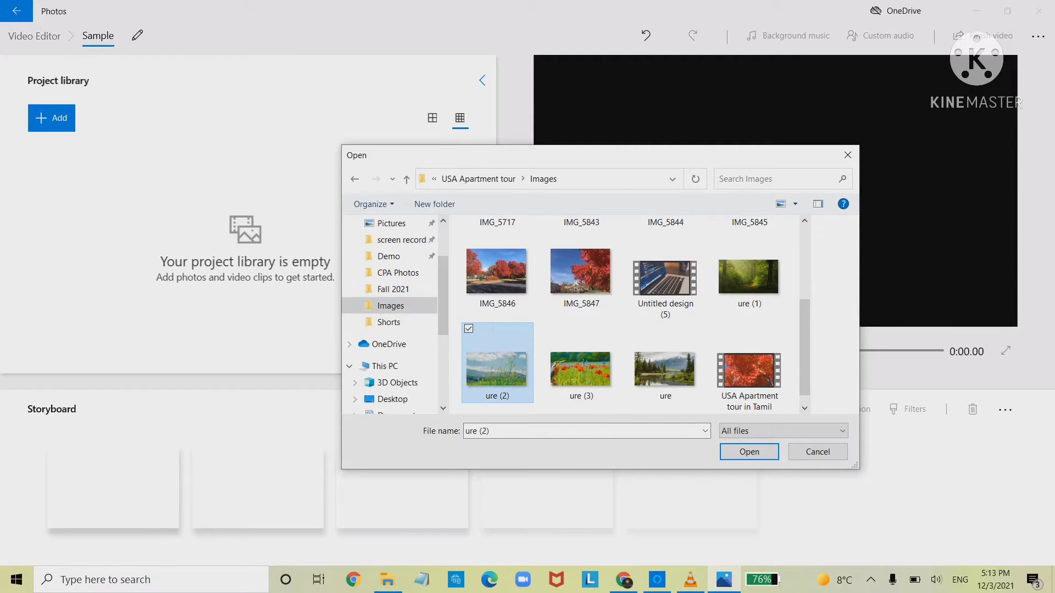
click(552, 328)
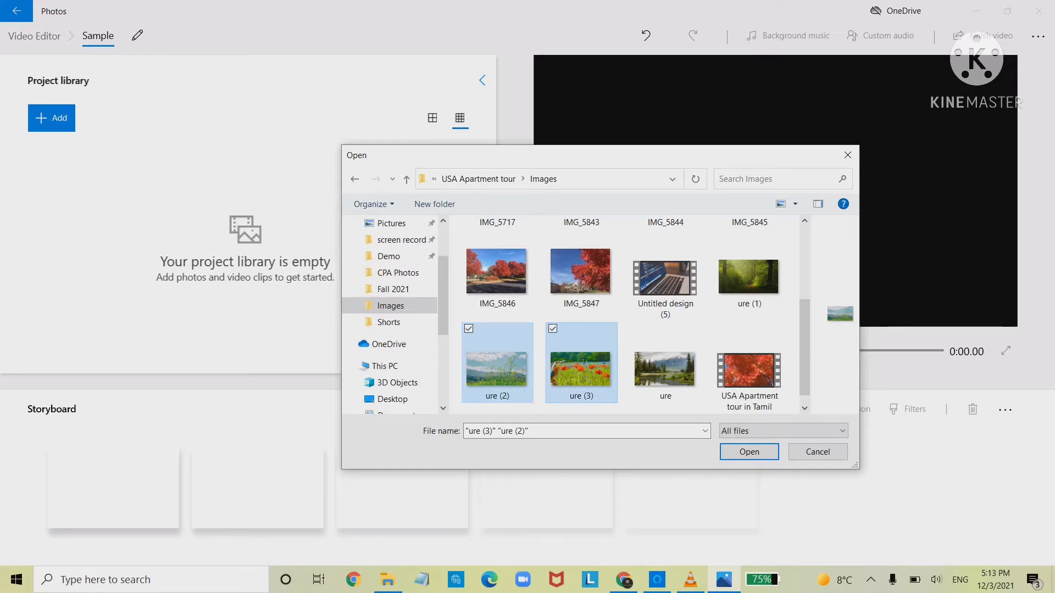
click(637, 328)
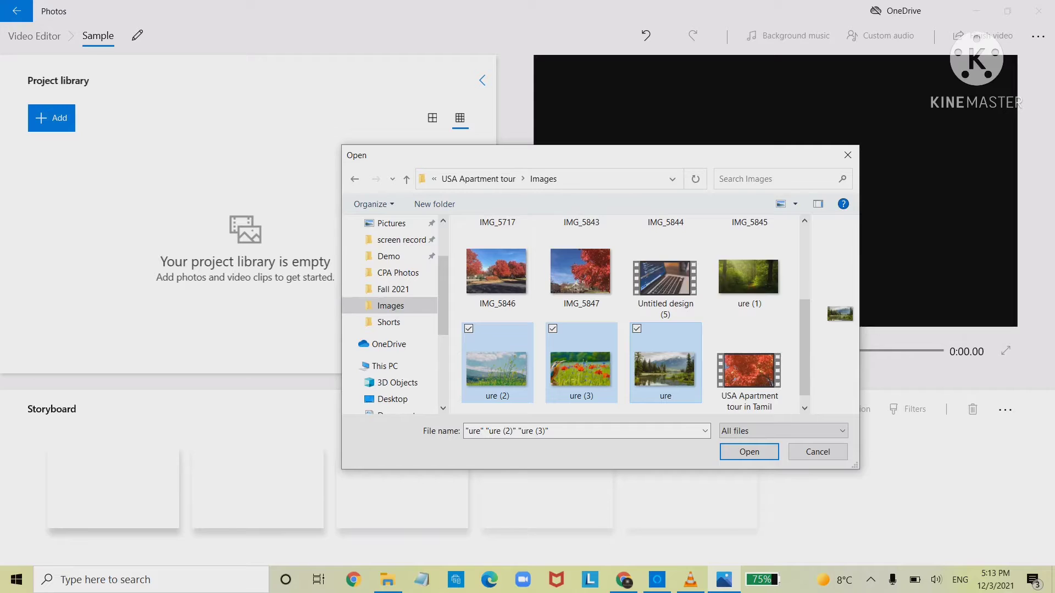
scroll(748, 335, up, 1)
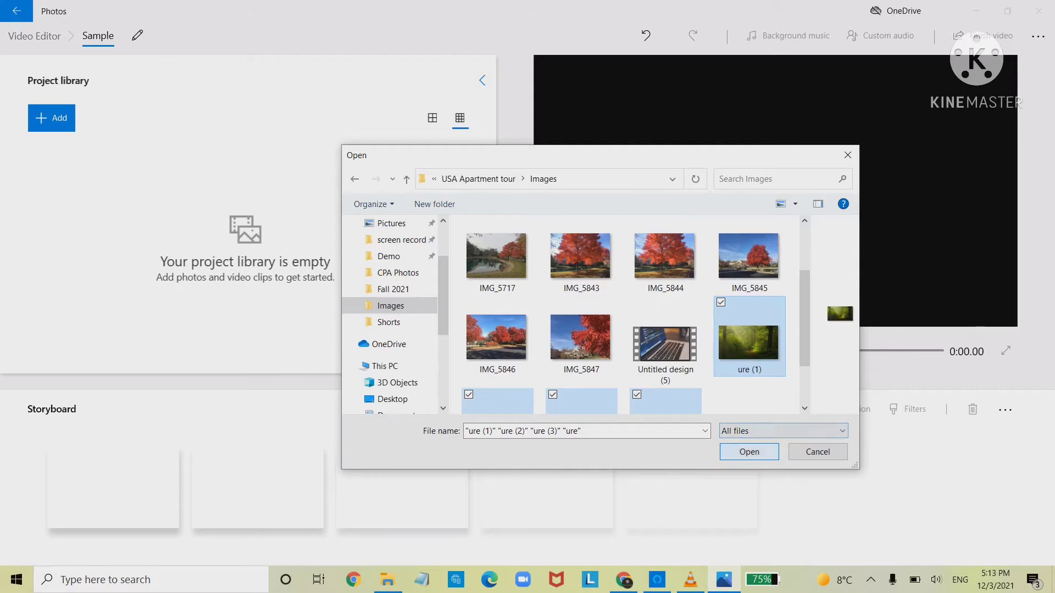
click(749, 451)
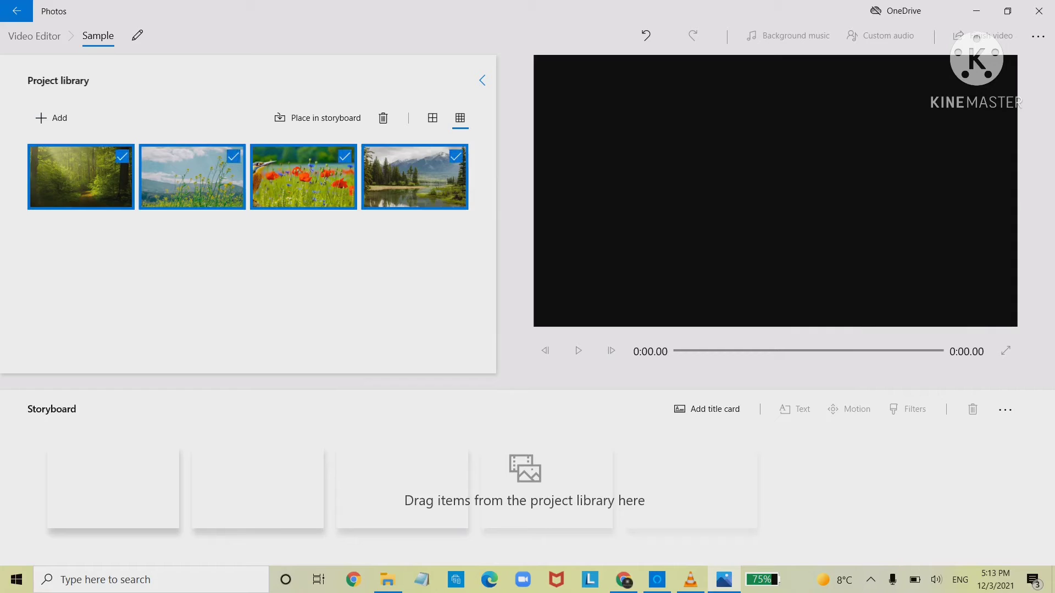
key(Escape)
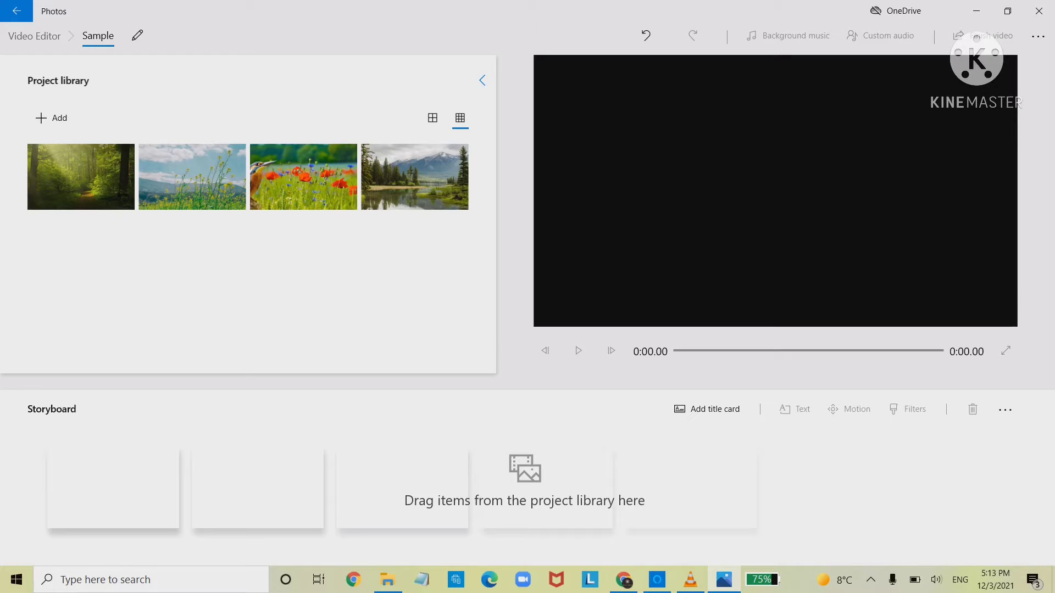
- Place the four library pictures in the storyboard in order: forest, yellow flowers, poppies with bird, mountain lake
drag(110, 165, 115, 483)
drag(192, 177, 260, 481)
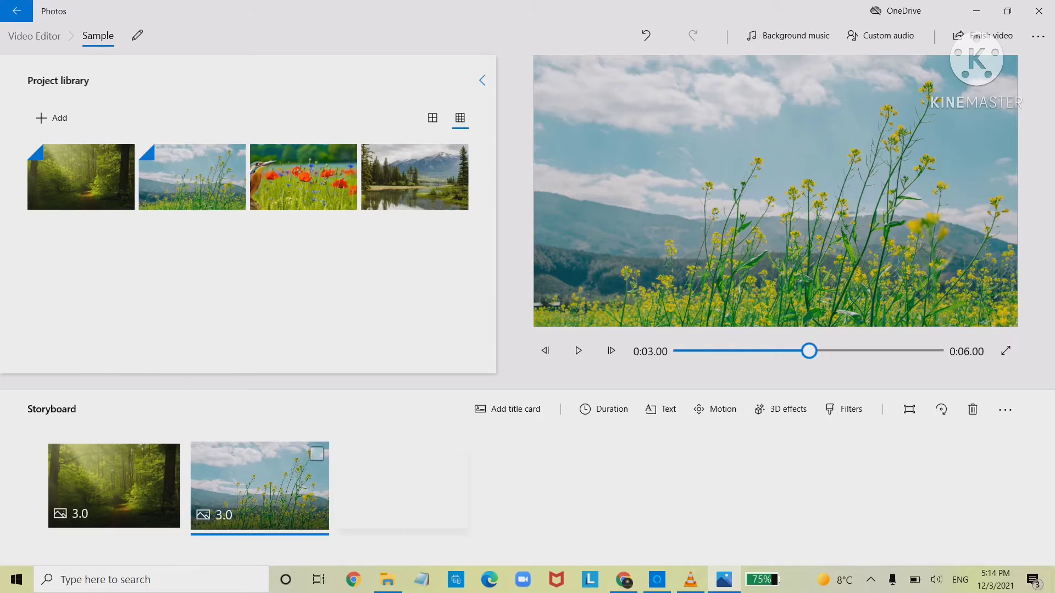
drag(304, 177, 406, 485)
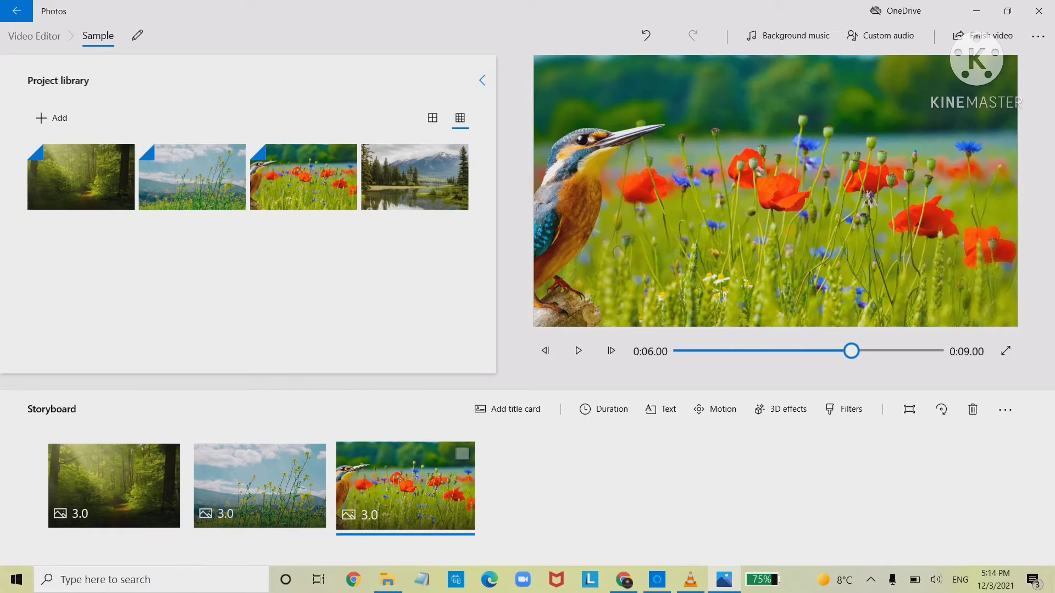
drag(415, 177, 551, 486)
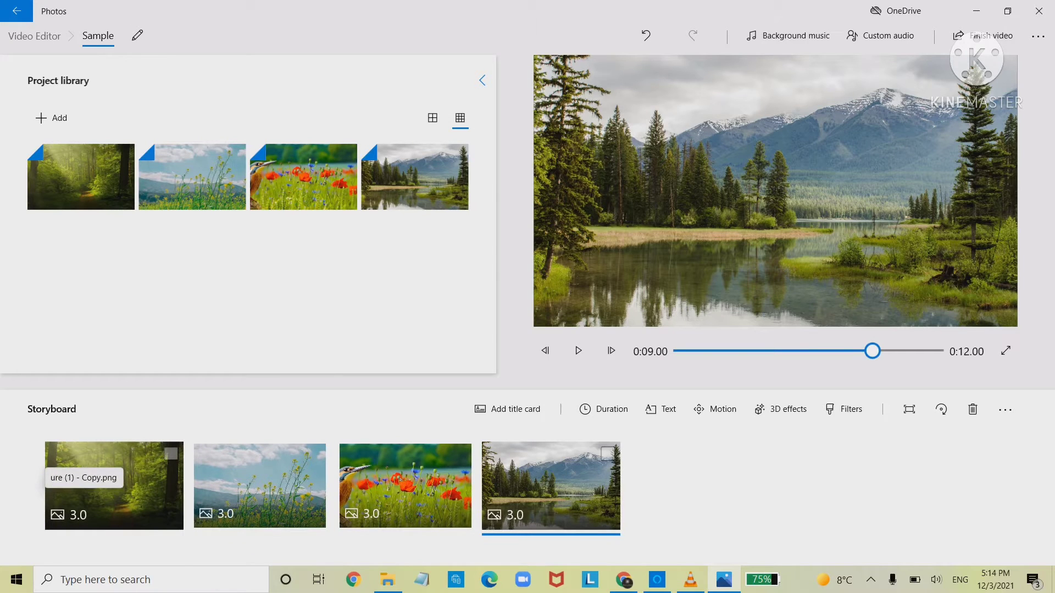
- Set the storyboard duration of the forest picture to 15 seconds and the yellow flowers picture to 20 seconds
click(71, 515)
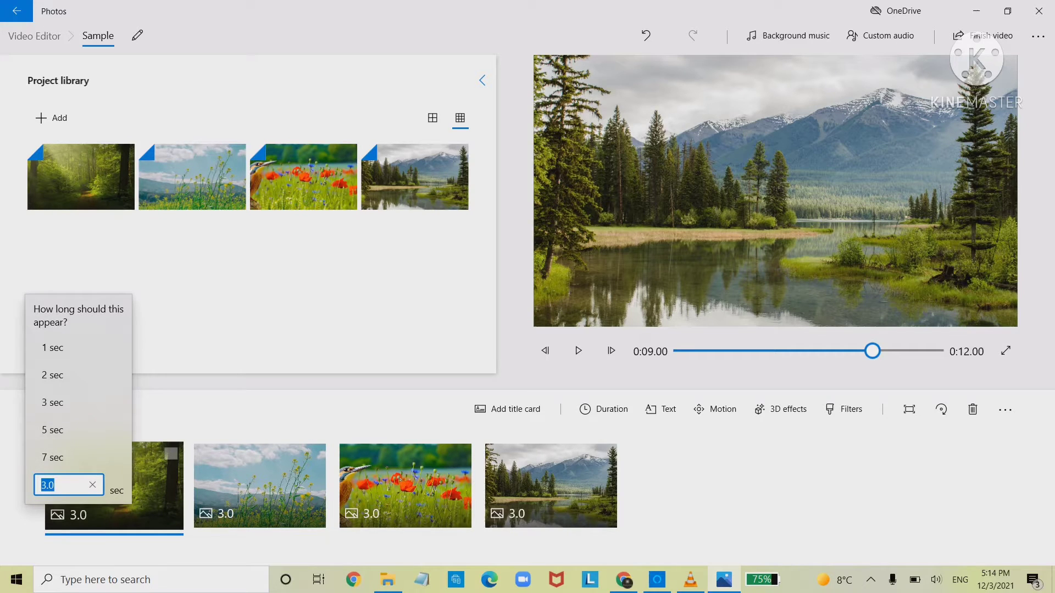
text(15)
key(Return)
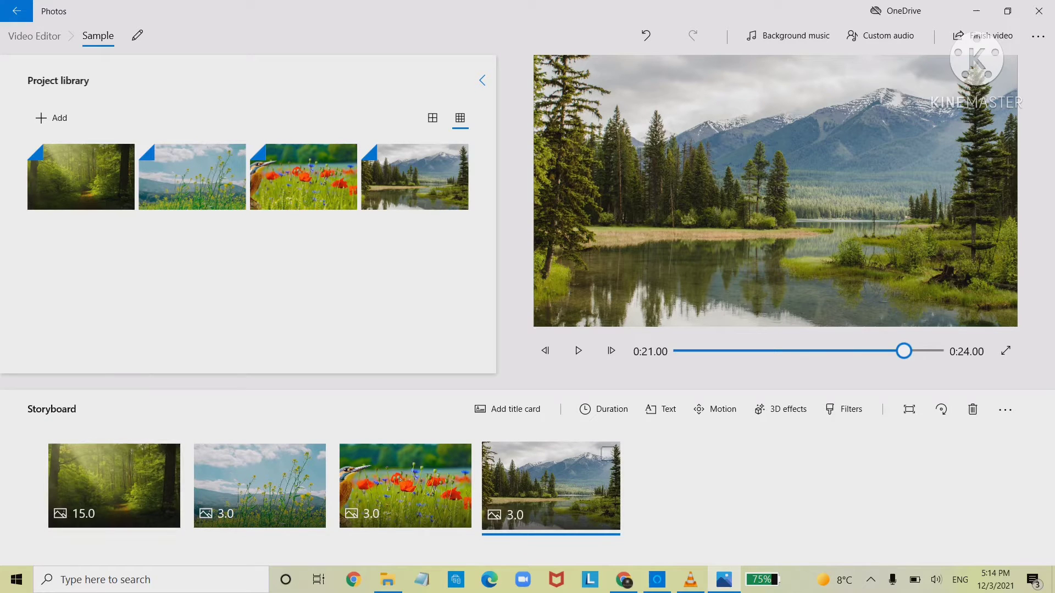
click(260, 487)
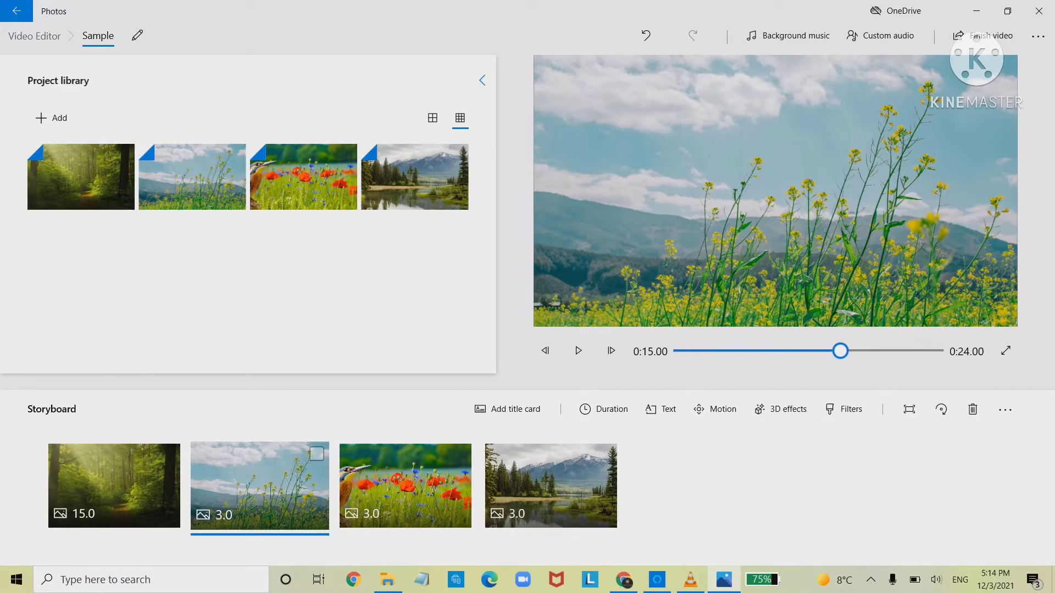
key(ctrl+d)
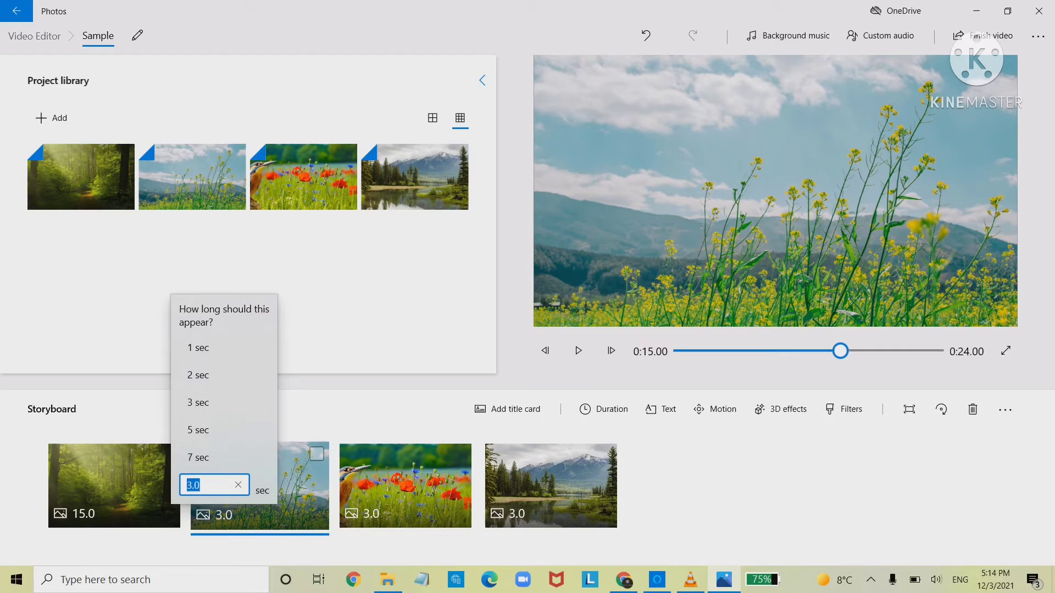
text(20)
key(Return)
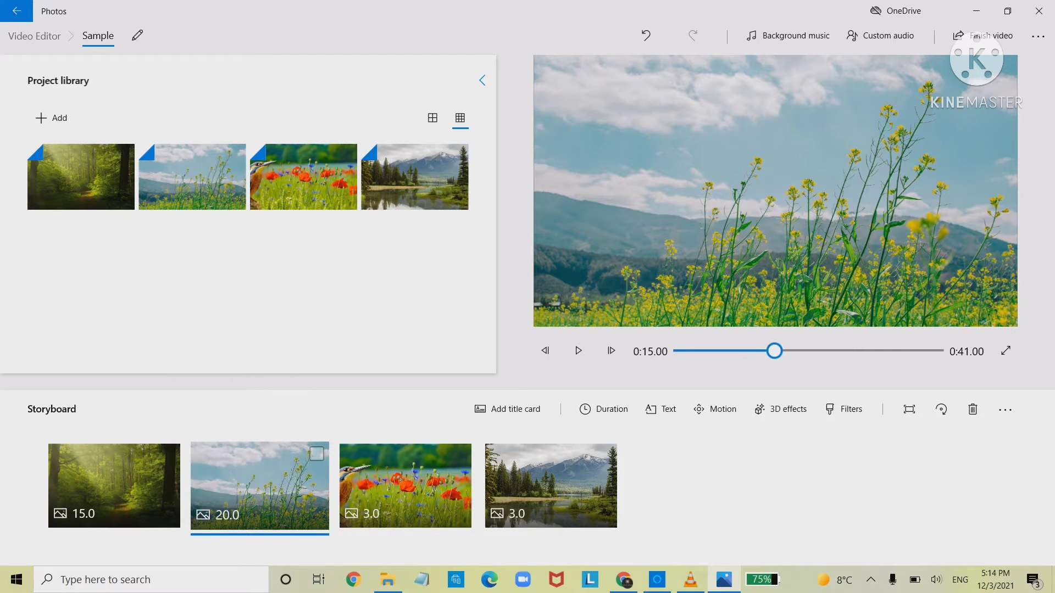
- Set the storyboard duration of the poppies picture to 20 seconds and the mountain lake picture to 15 seconds
click(405, 486)
key(ctrl+d)
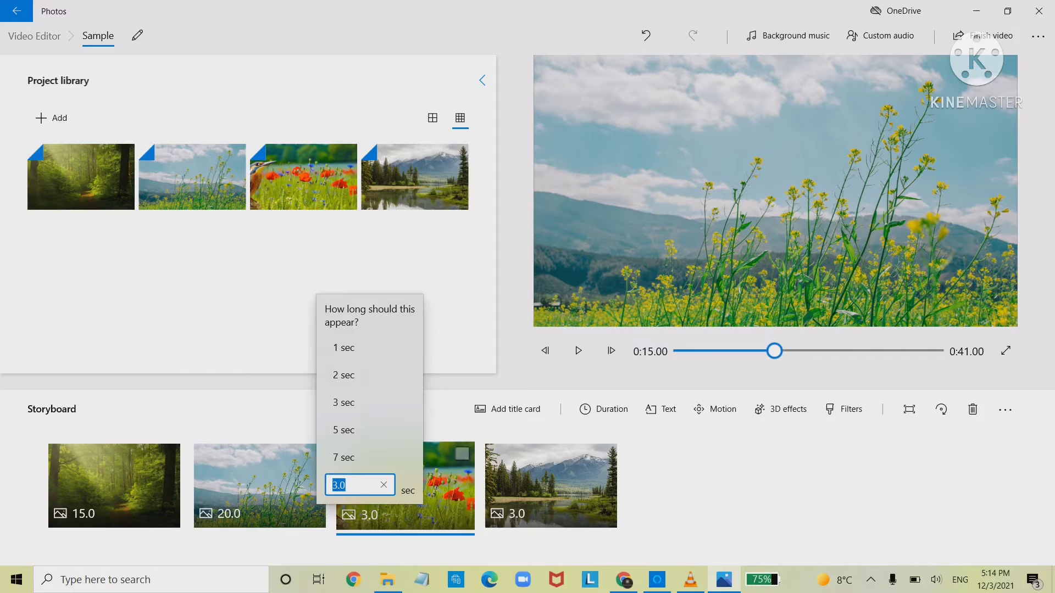
text(20)
key(Return)
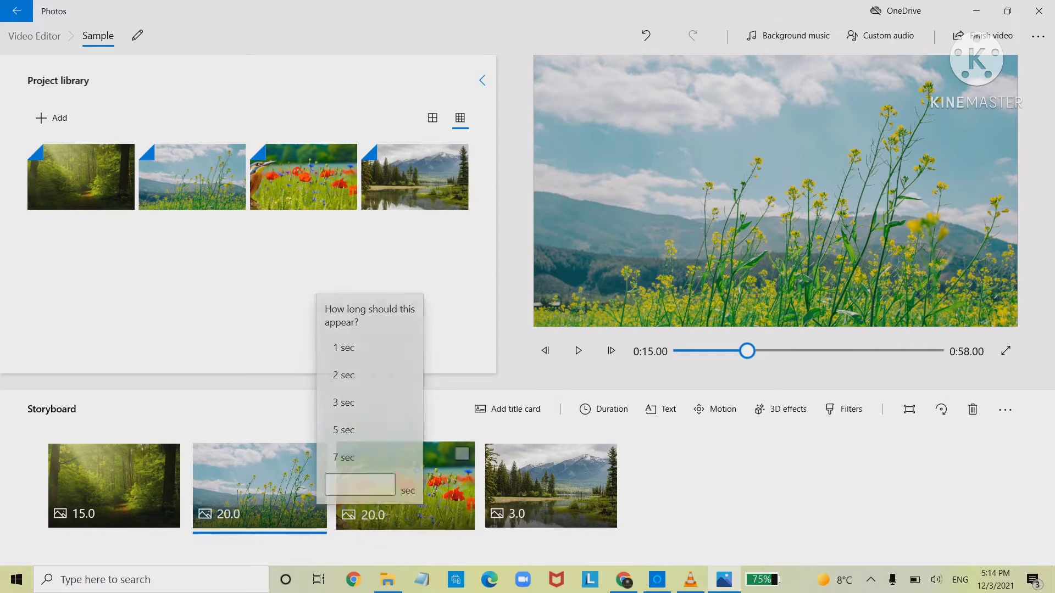
click(551, 486)
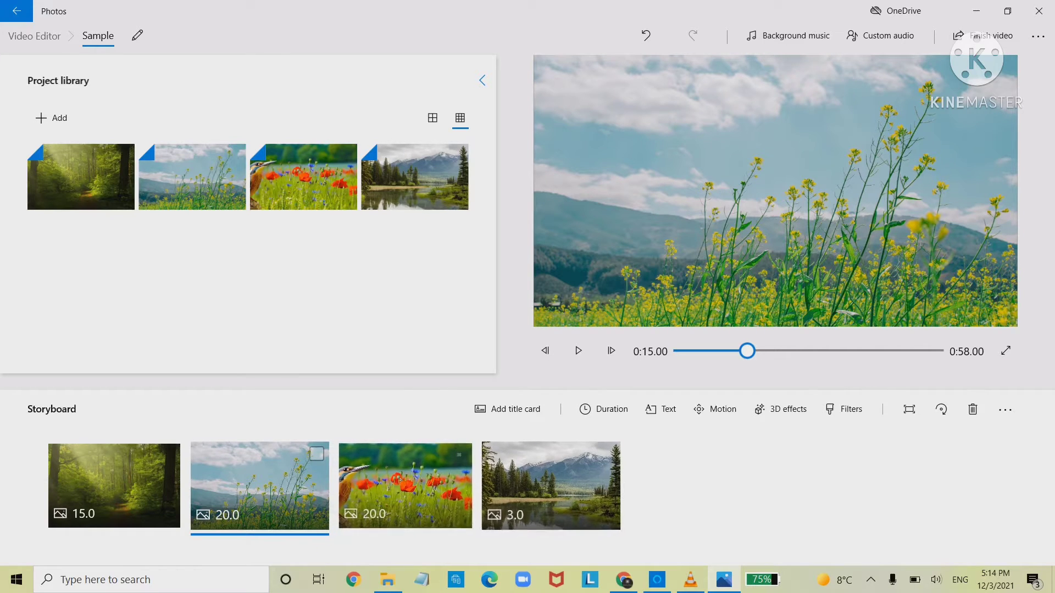
key(ctrl+d)
text(15)
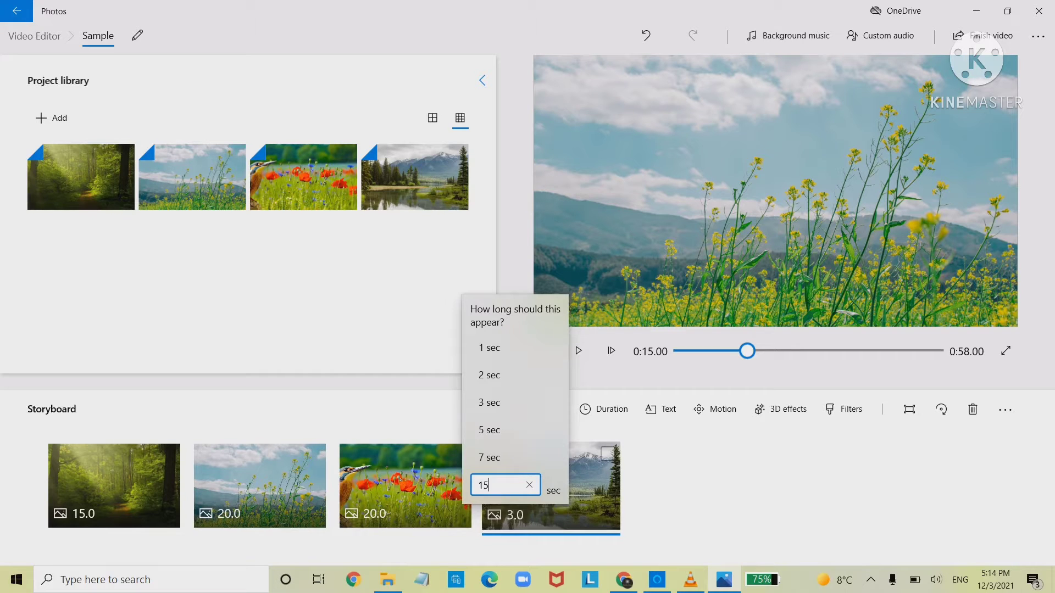
key(Return)
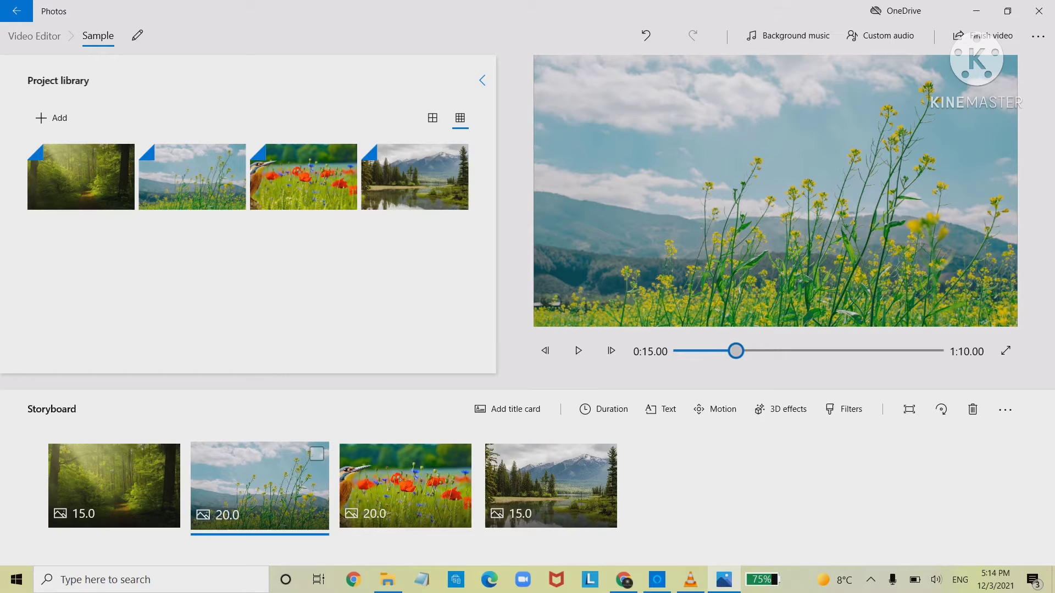
- Select the forest picture and look through the built-in background music choices, keeping None
click(114, 486)
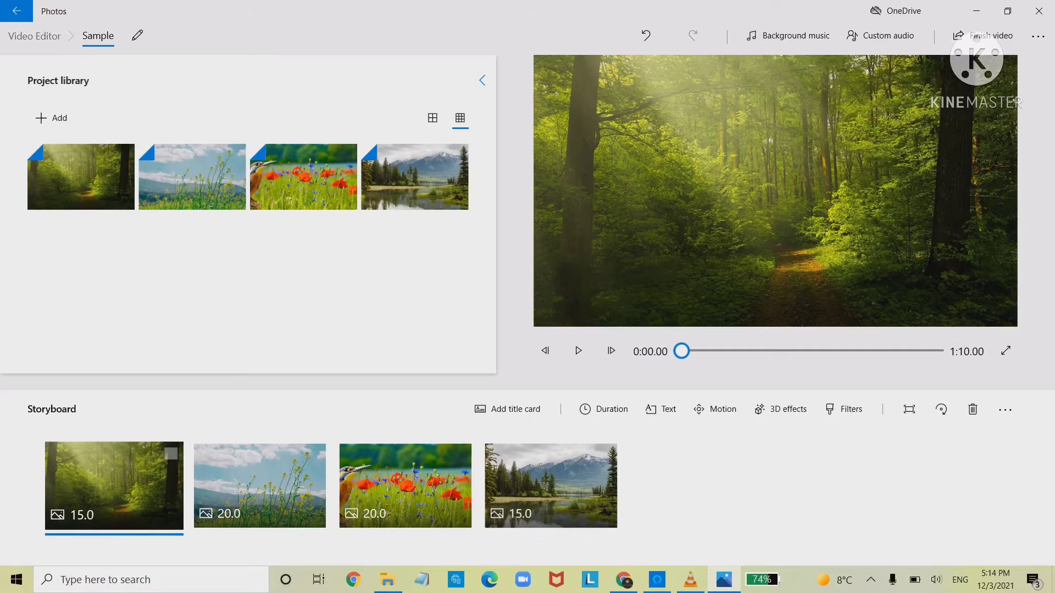
click(787, 36)
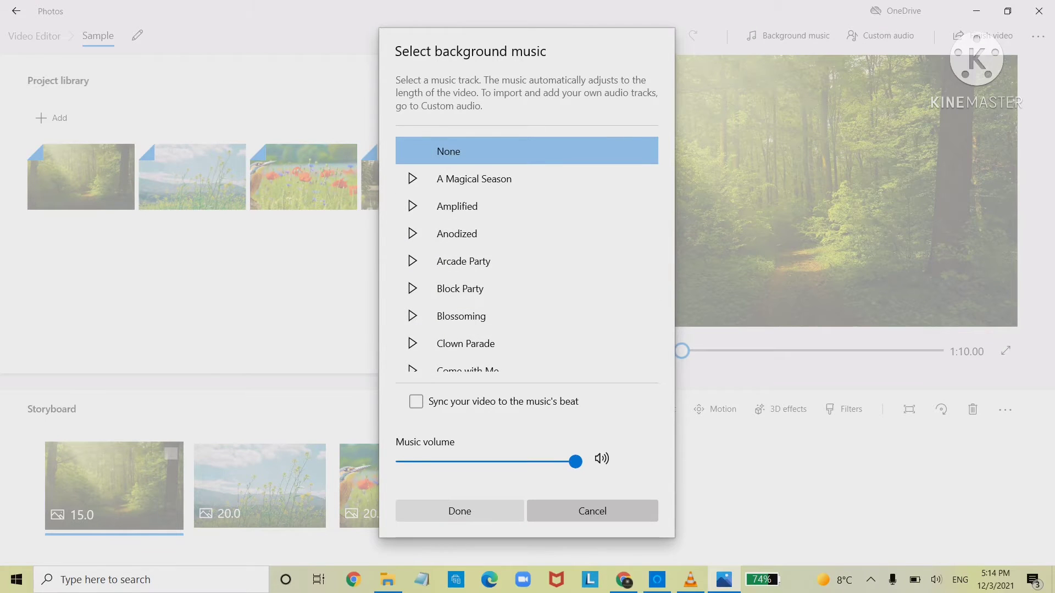
click(460, 511)
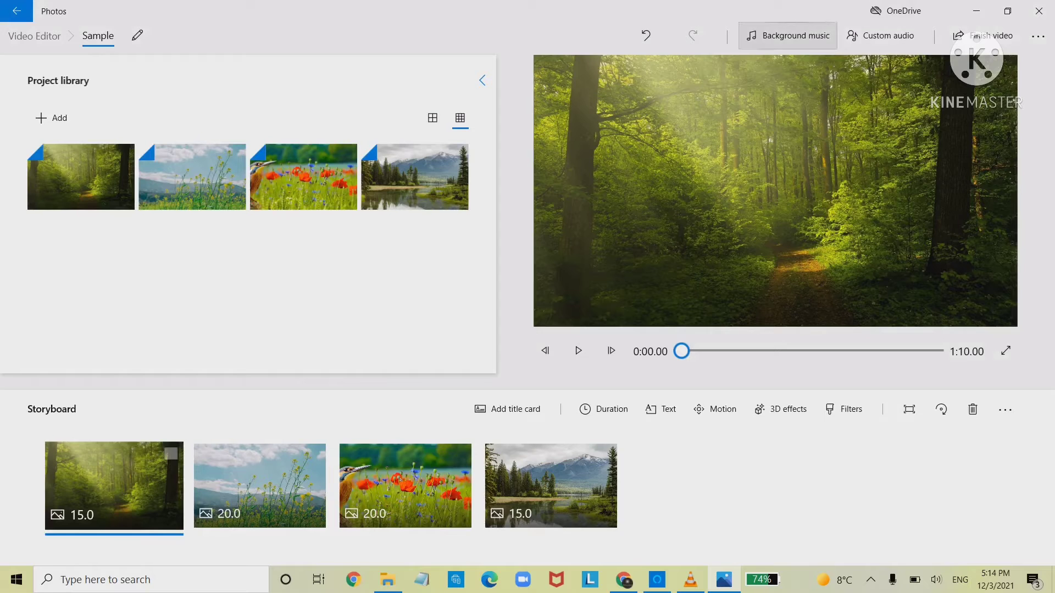
- Add the "Crazy" audio file from the Downloads folder as custom audio spanning the whole video
click(882, 35)
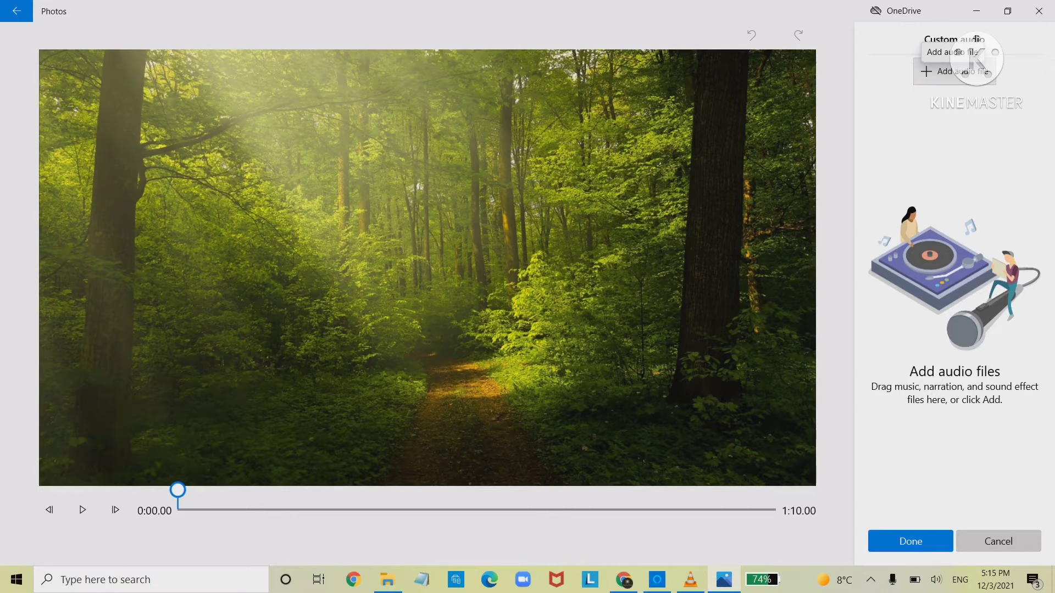
click(953, 71)
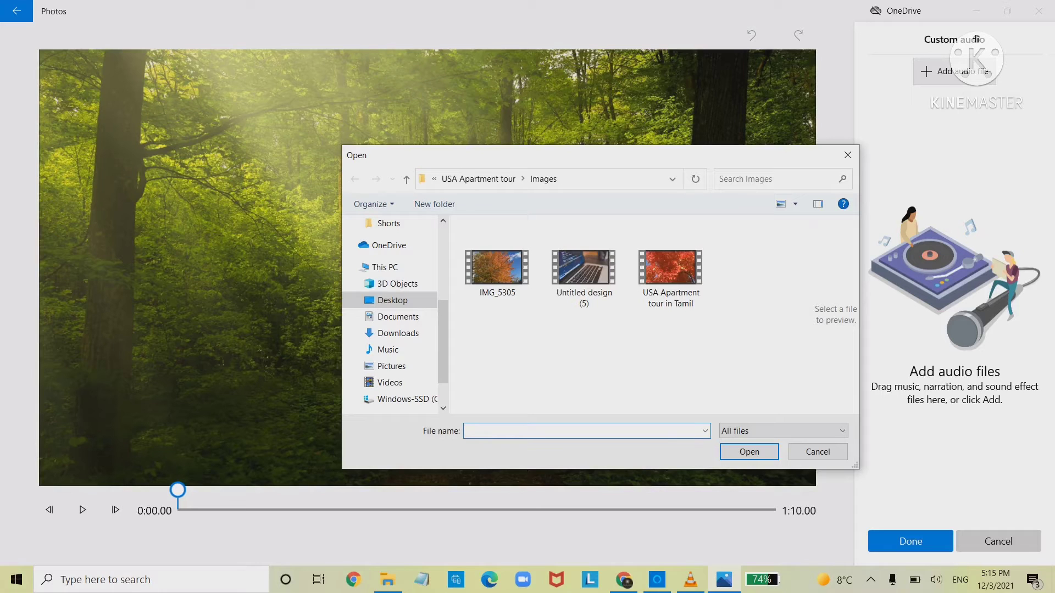
scroll(390, 307, up, 3)
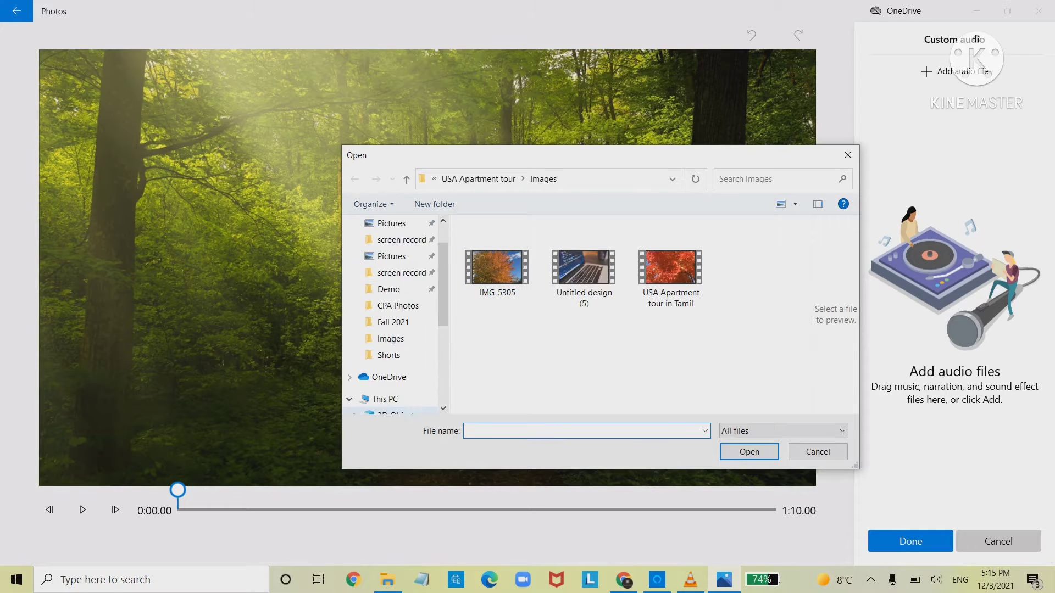
scroll(390, 307, up, 3)
click(398, 267)
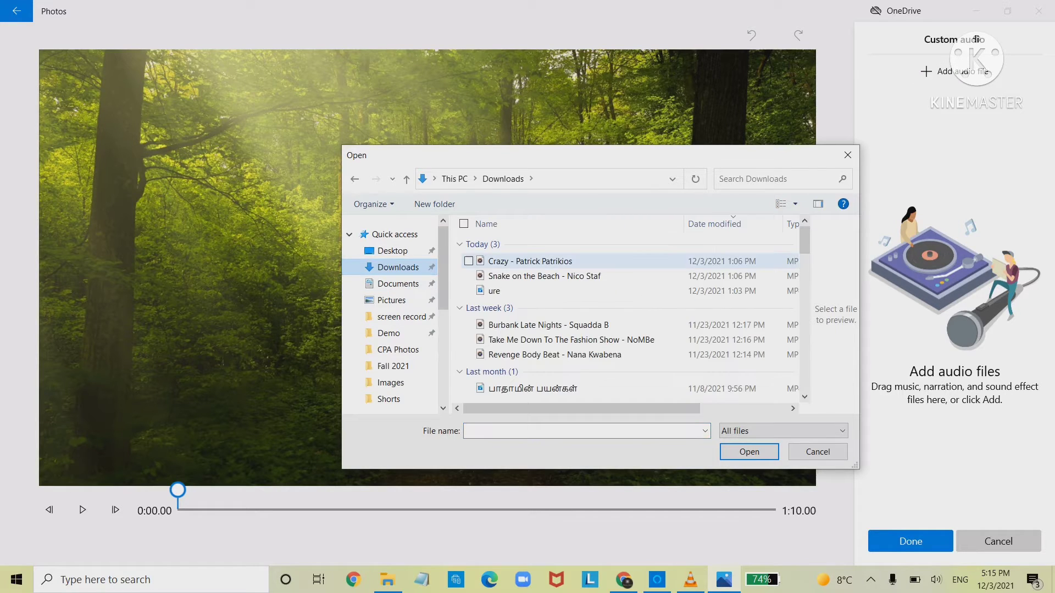
click(530, 261)
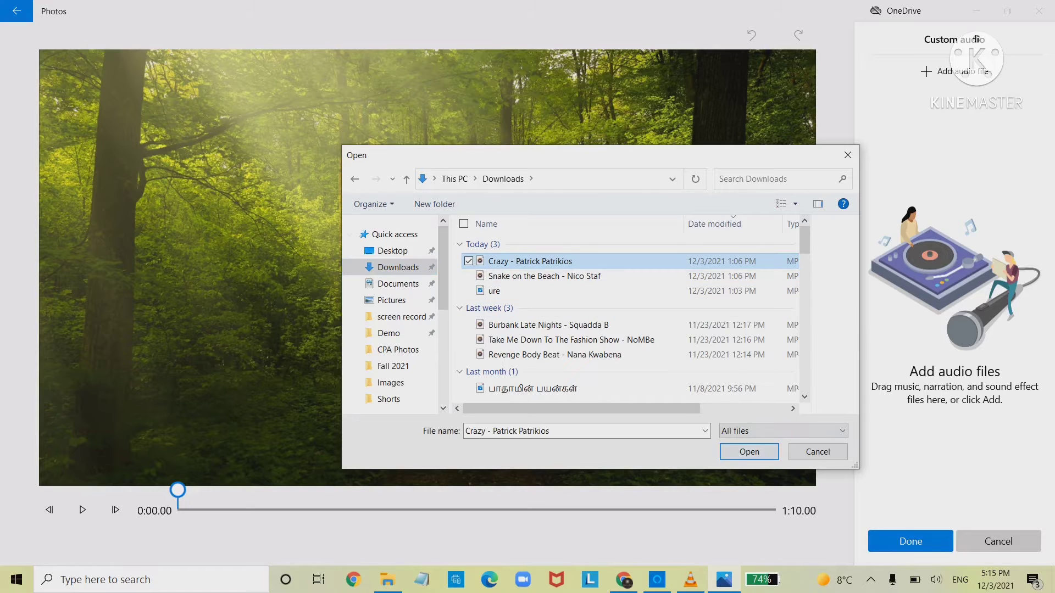
key(Return)
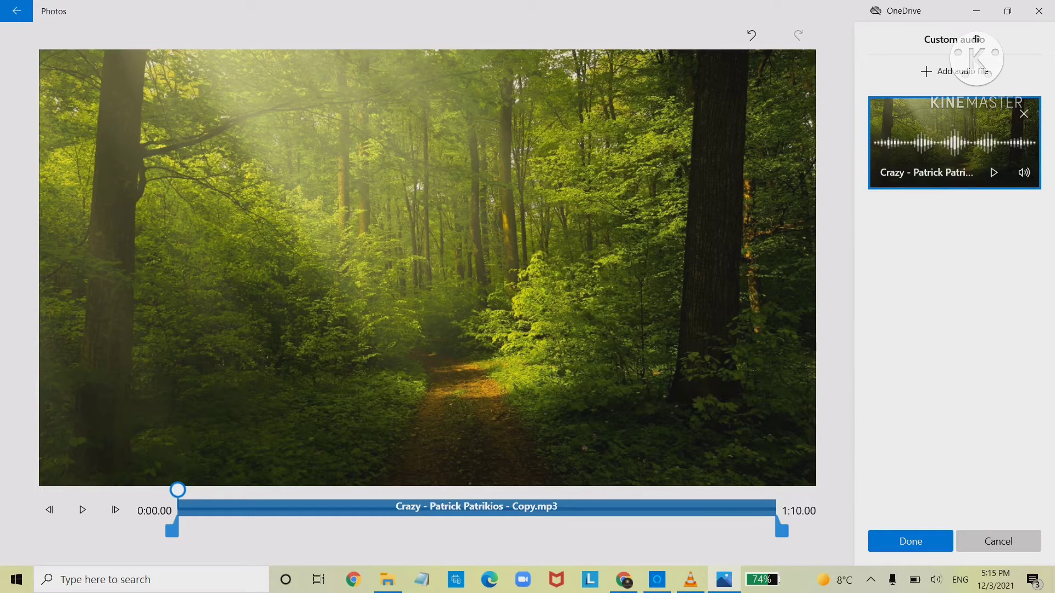
mouse_move(781, 530)
mouse_down()
mouse_move(433, 530)
mouse_move(782, 531)
mouse_up()
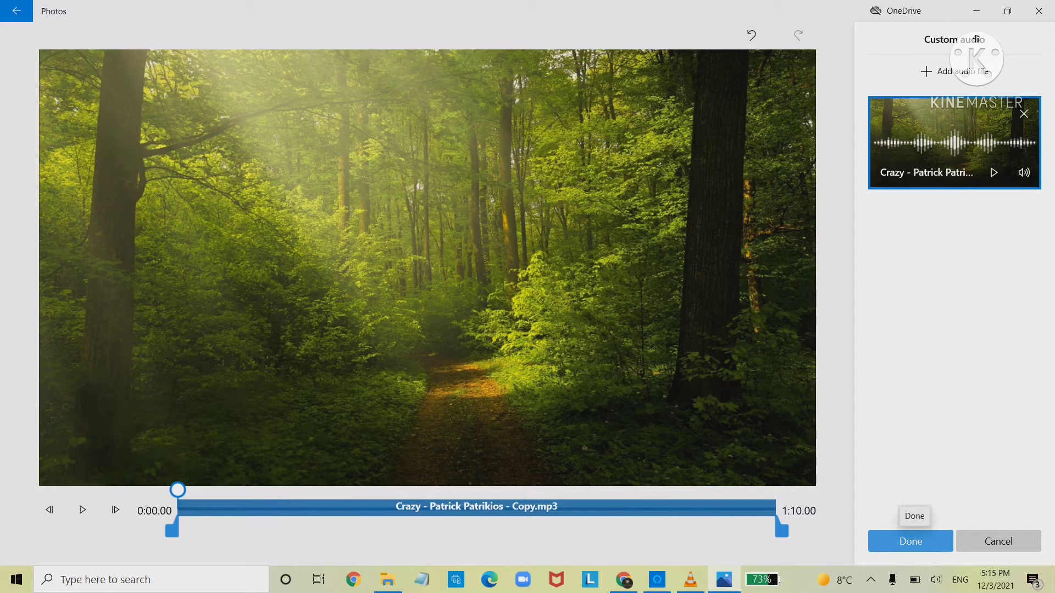
click(910, 541)
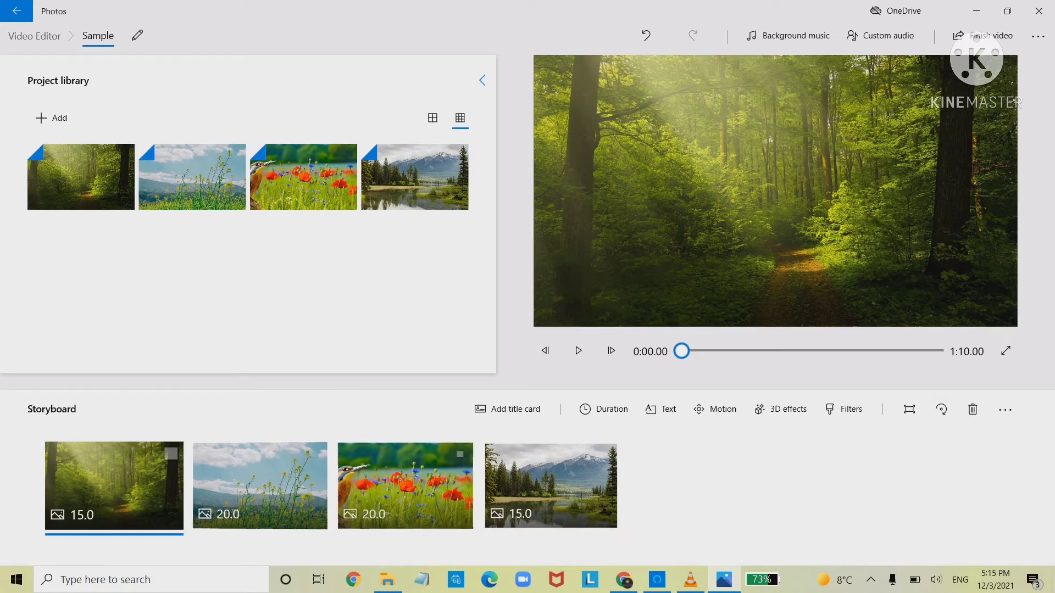
- Play the opening of the video and look through the Motion and 3D effects choices for the forest picture
click(578, 350)
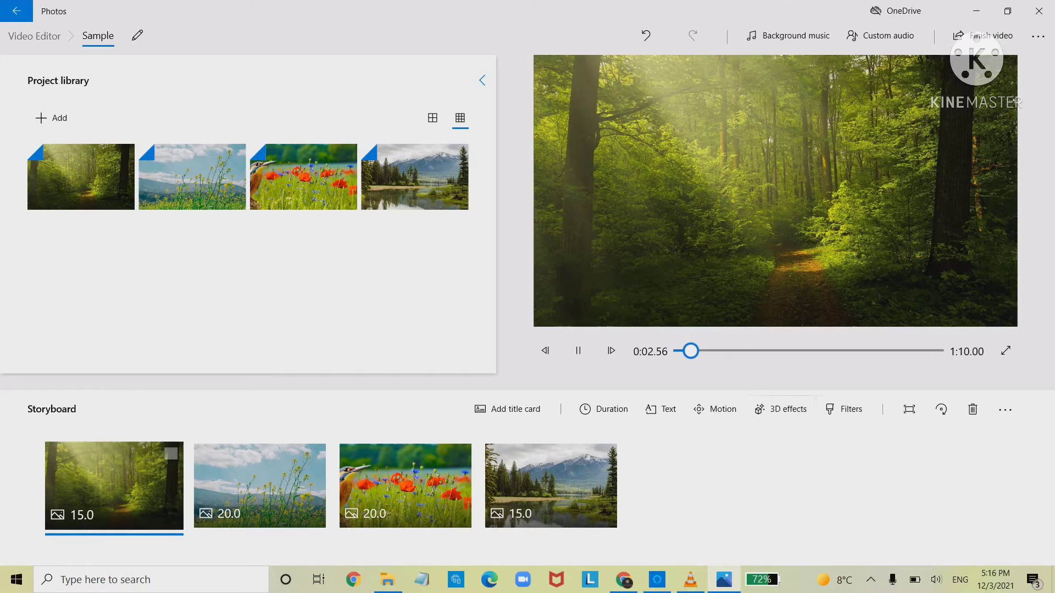
click(716, 409)
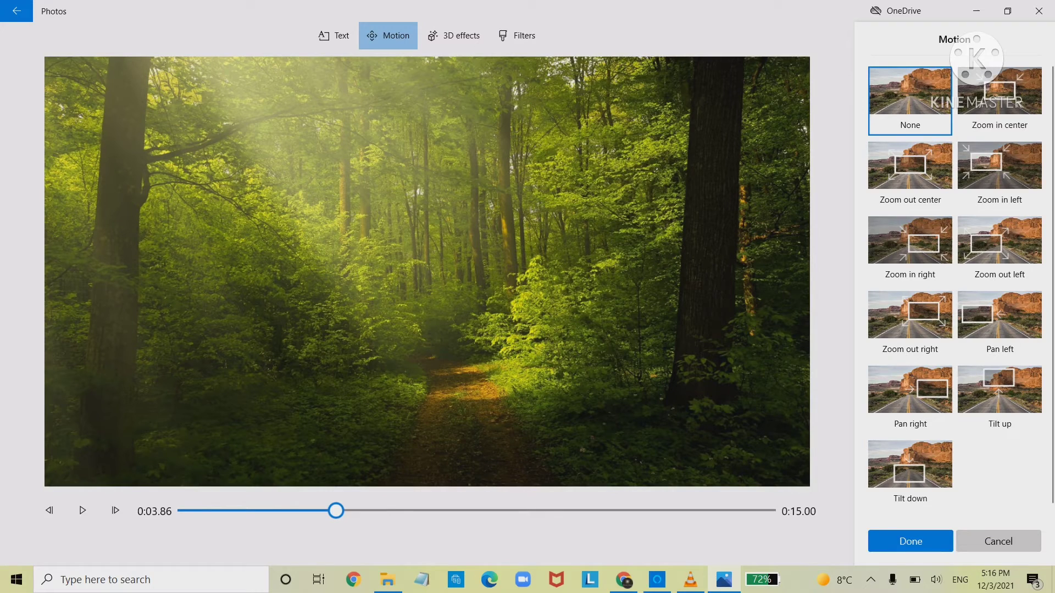
click(454, 35)
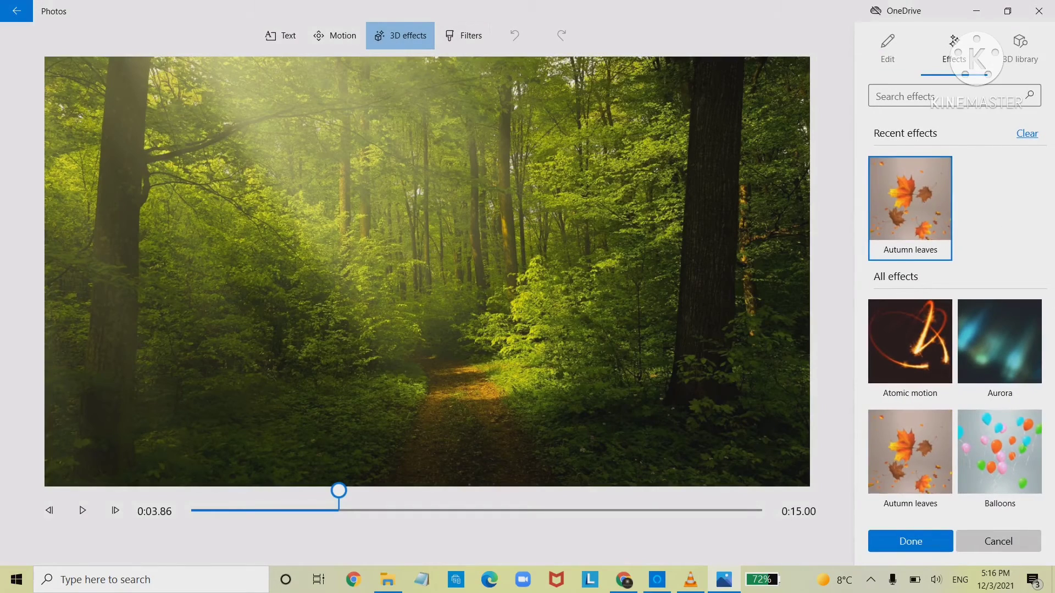
scroll(1000, 326, down, 5)
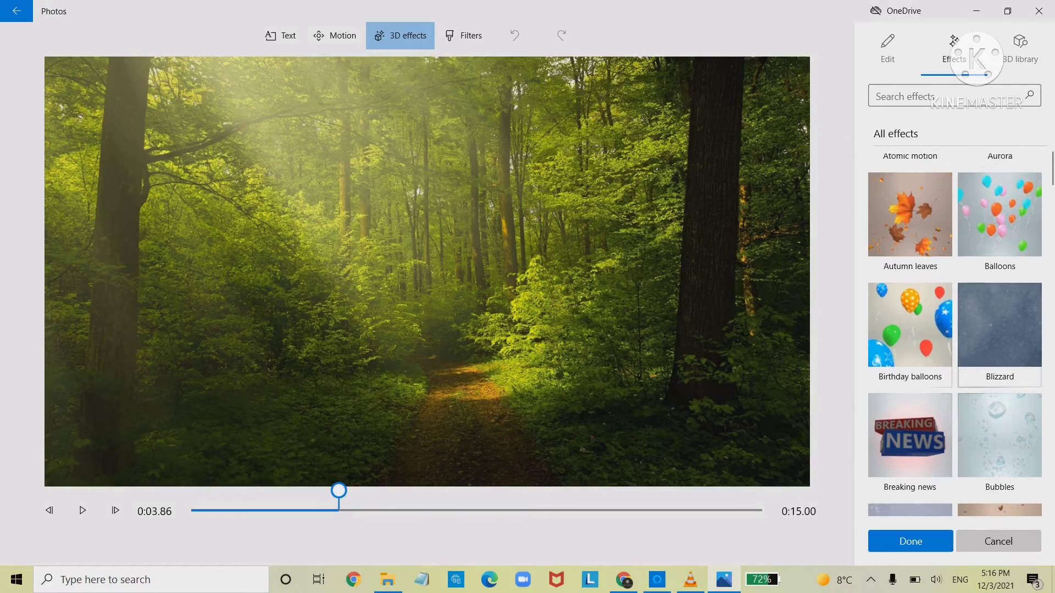
scroll(999, 326, down, 8)
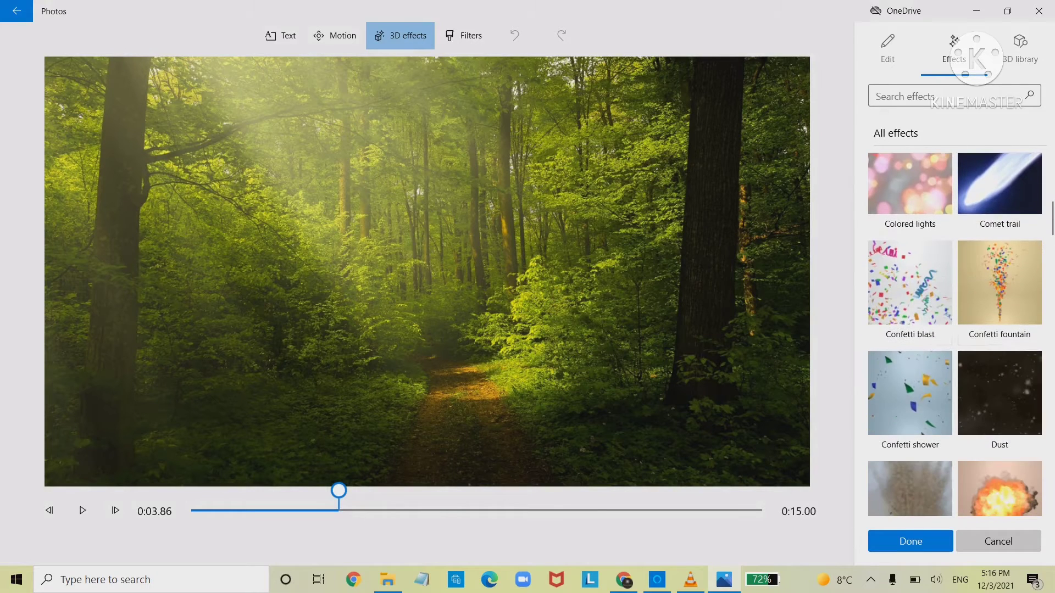
scroll(1000, 384, down, 10)
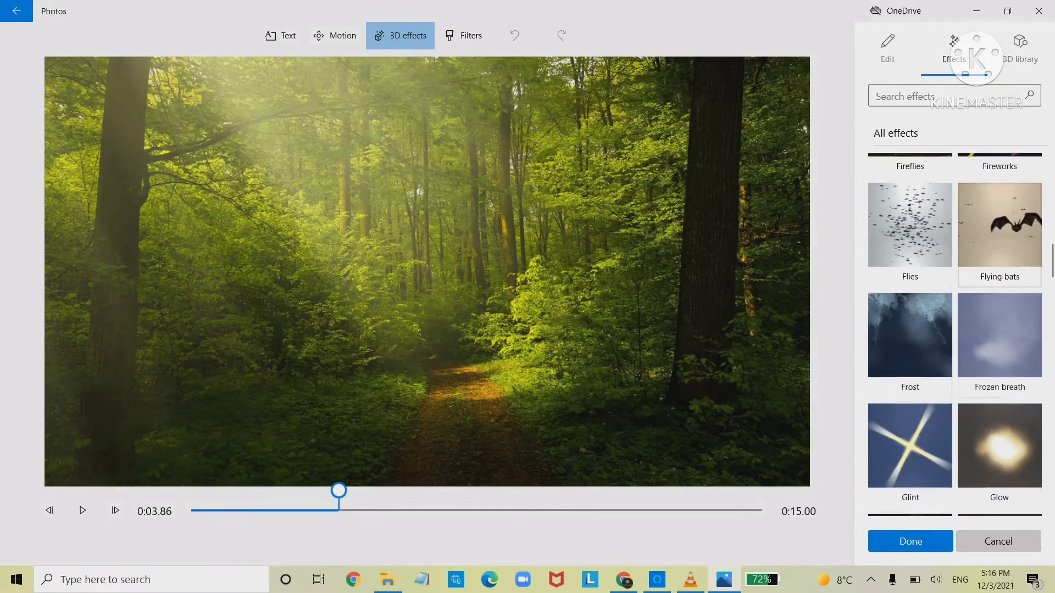
scroll(955, 357, down, 6)
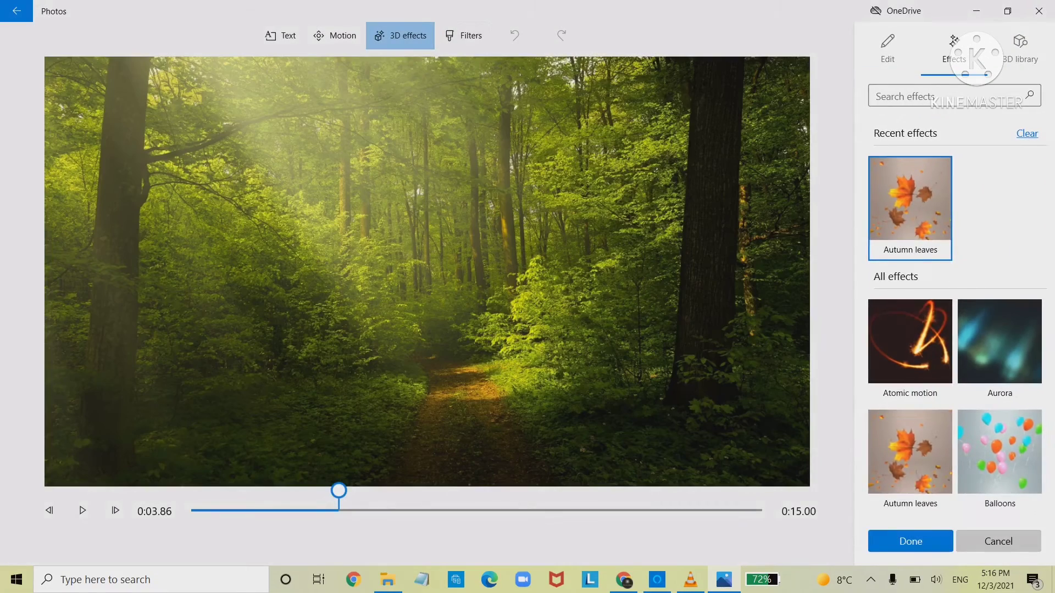
scroll(954, 340, down, 6)
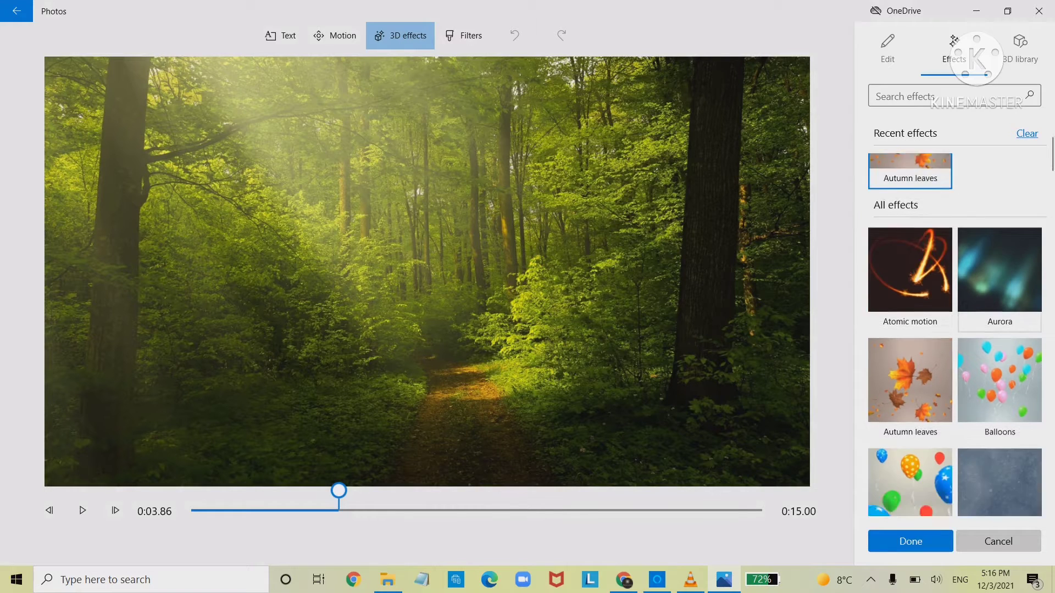
scroll(955, 340, down, 8)
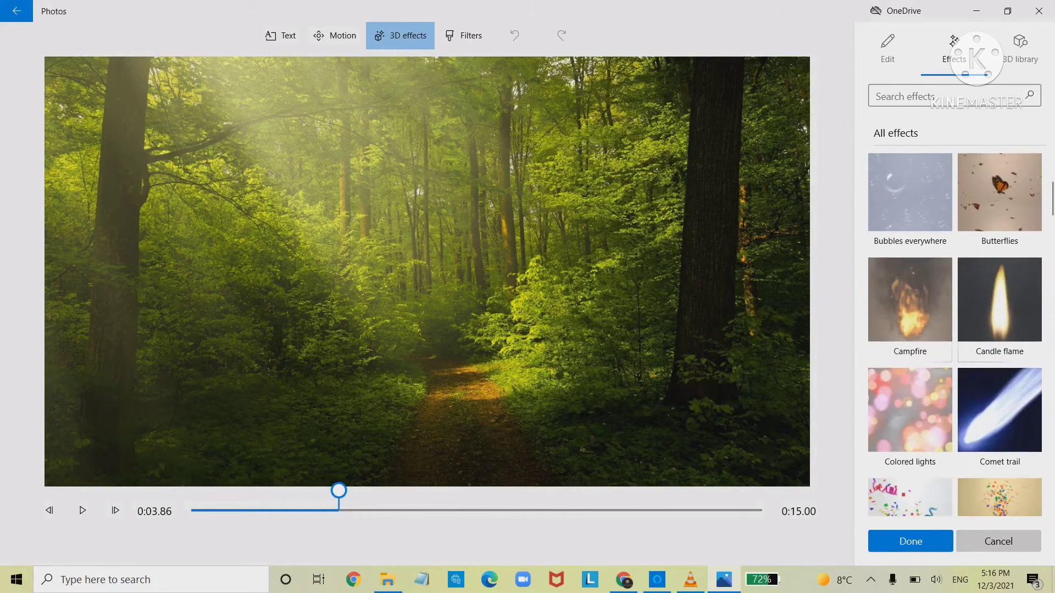
scroll(955, 341, down, 6)
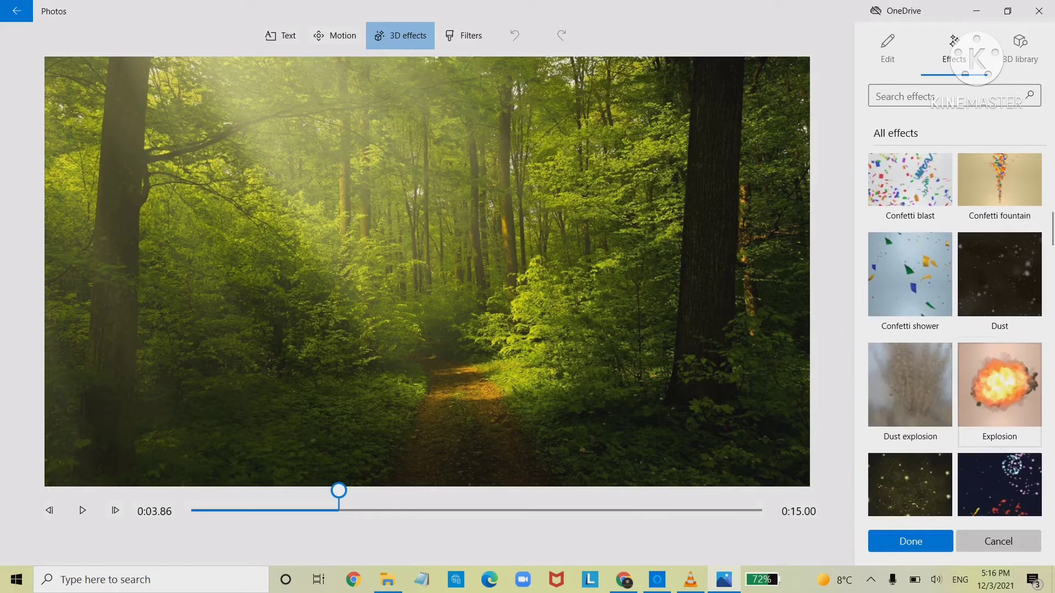
scroll(1000, 379, down, 4)
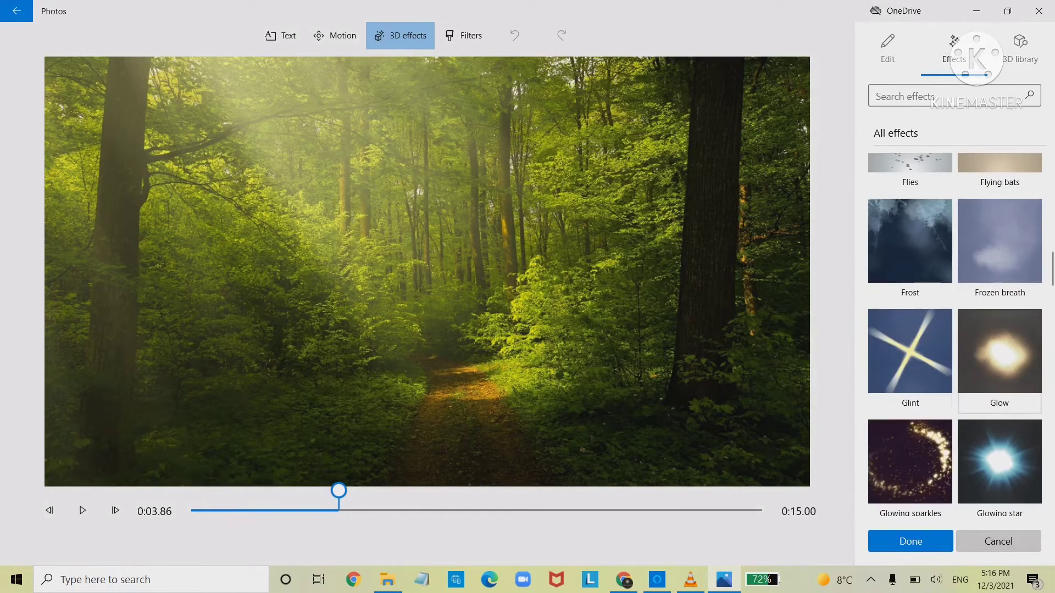
scroll(1000, 379, down, 3)
click(335, 35)
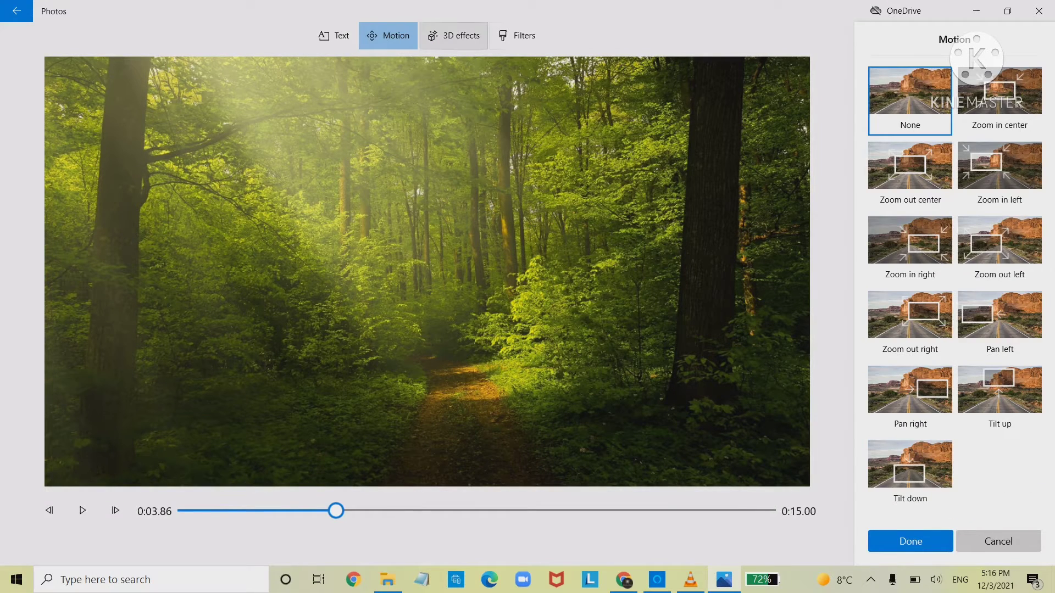
- Add the Heart sparkles 3D effect to the forest picture at about 3.86 seconds
click(453, 35)
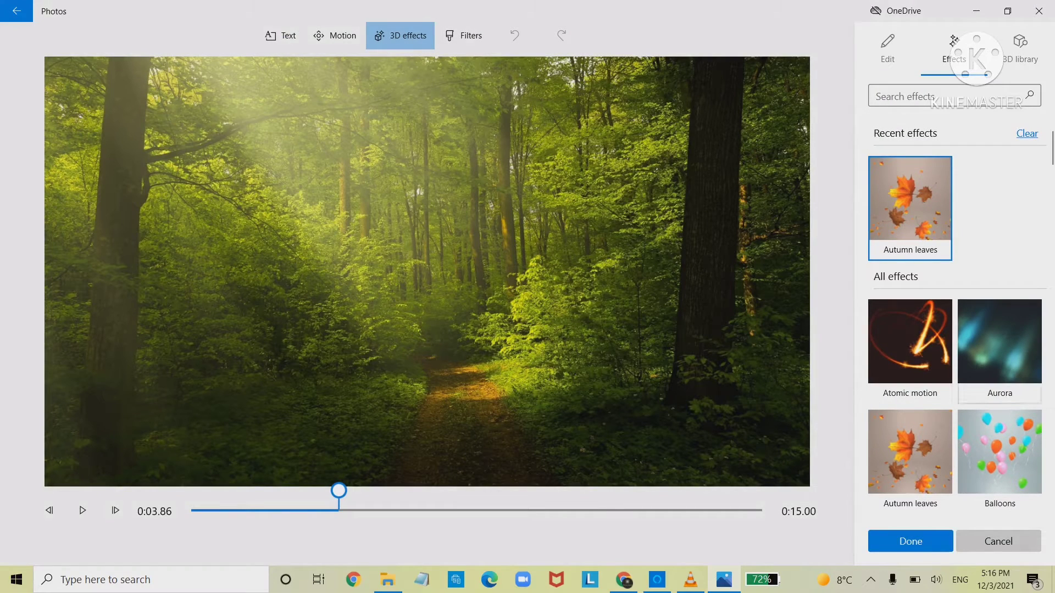
scroll(956, 335, down, 5)
scroll(1000, 335, down, 8)
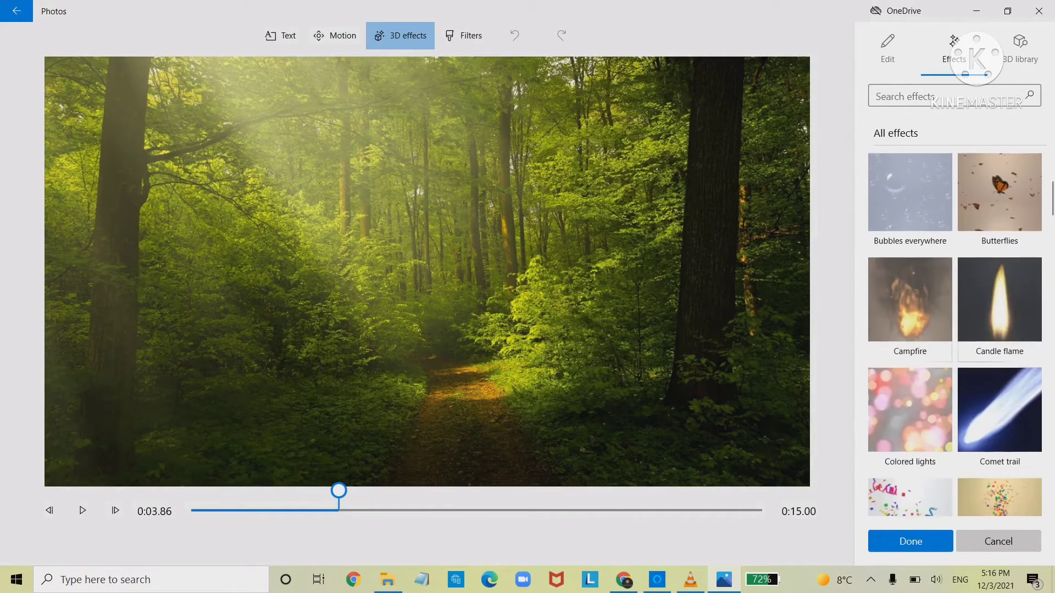
scroll(999, 351, down, 8)
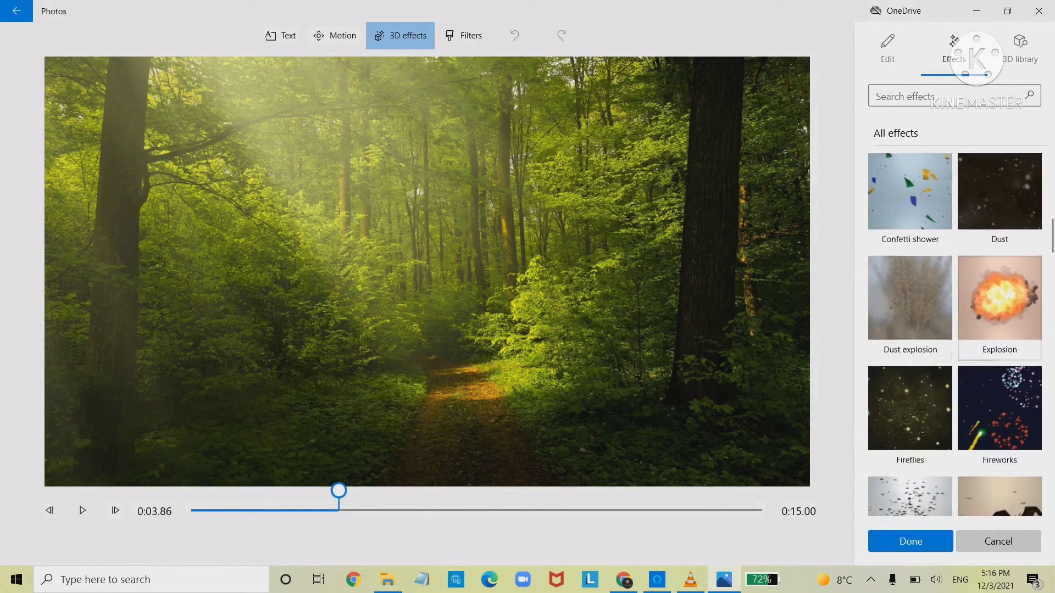
scroll(956, 335, down, 6)
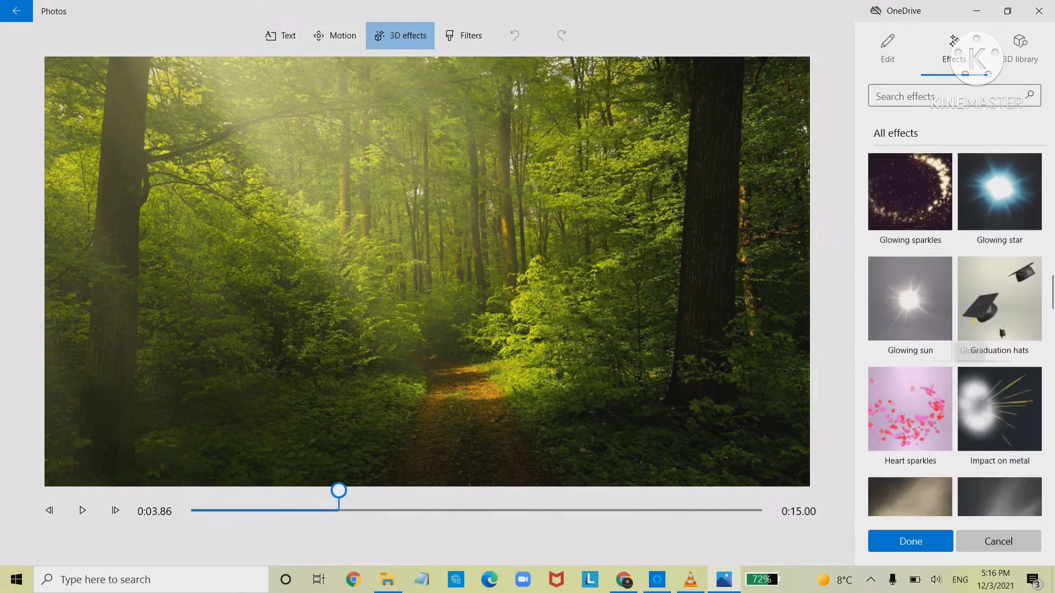
click(910, 327)
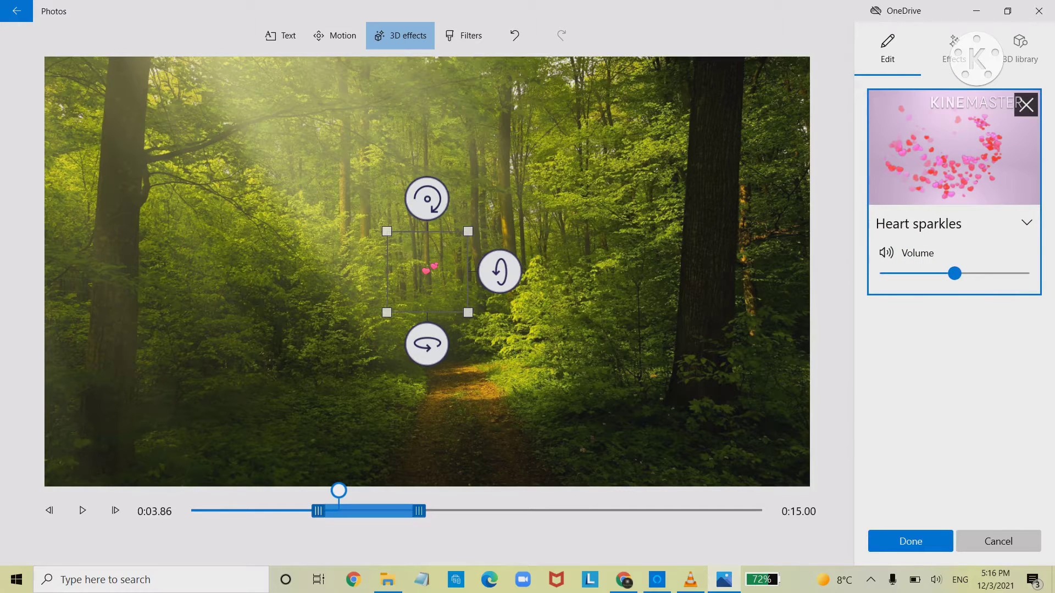
click(911, 541)
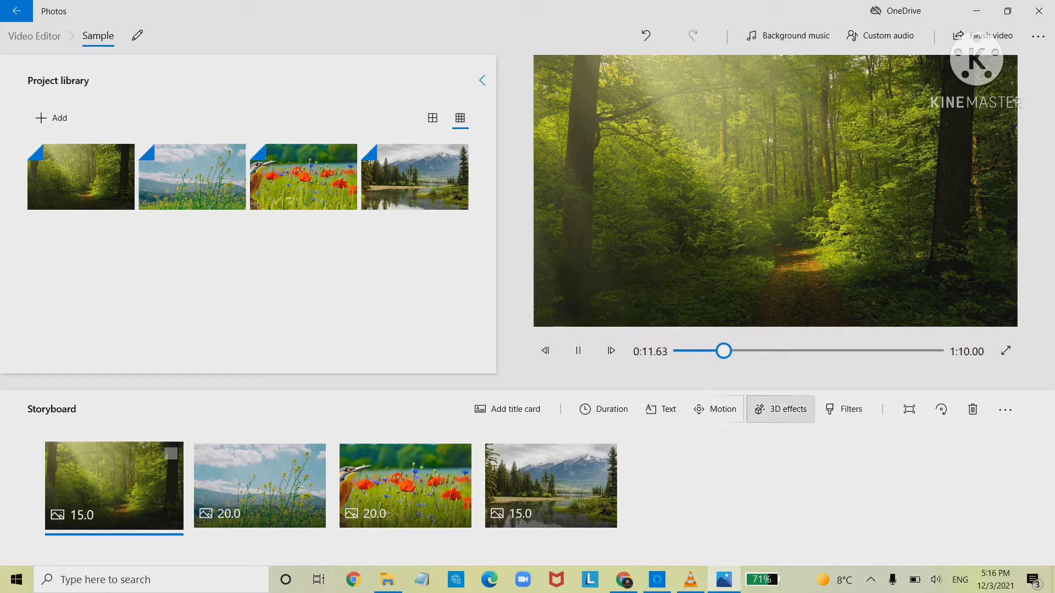
- Check the forest picture's 3D effects through to its end at 0:15.00 and play the video from the start to about 0:10.73
click(780, 409)
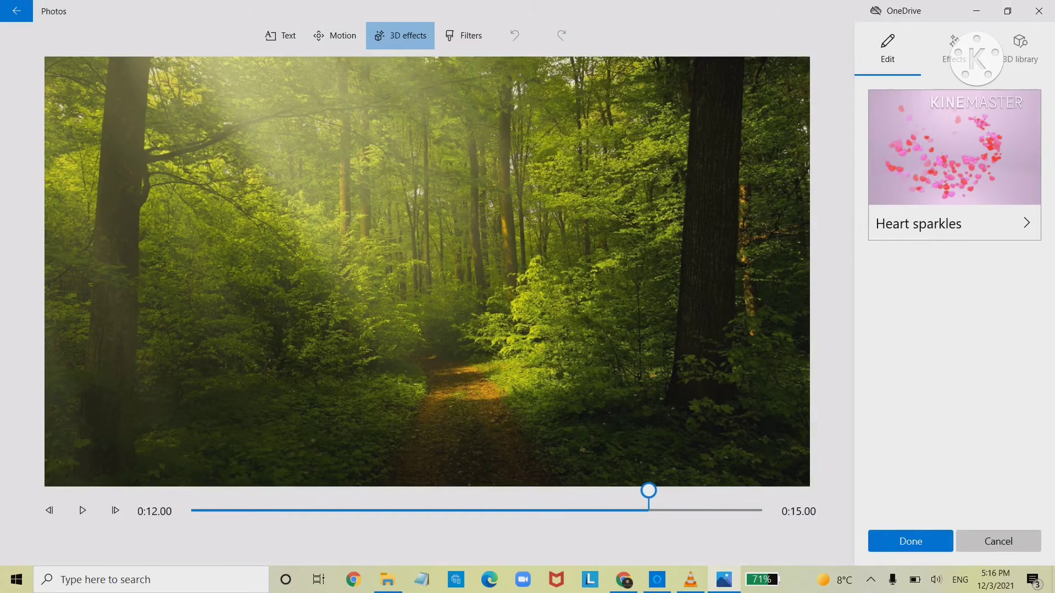
drag(648, 490, 760, 491)
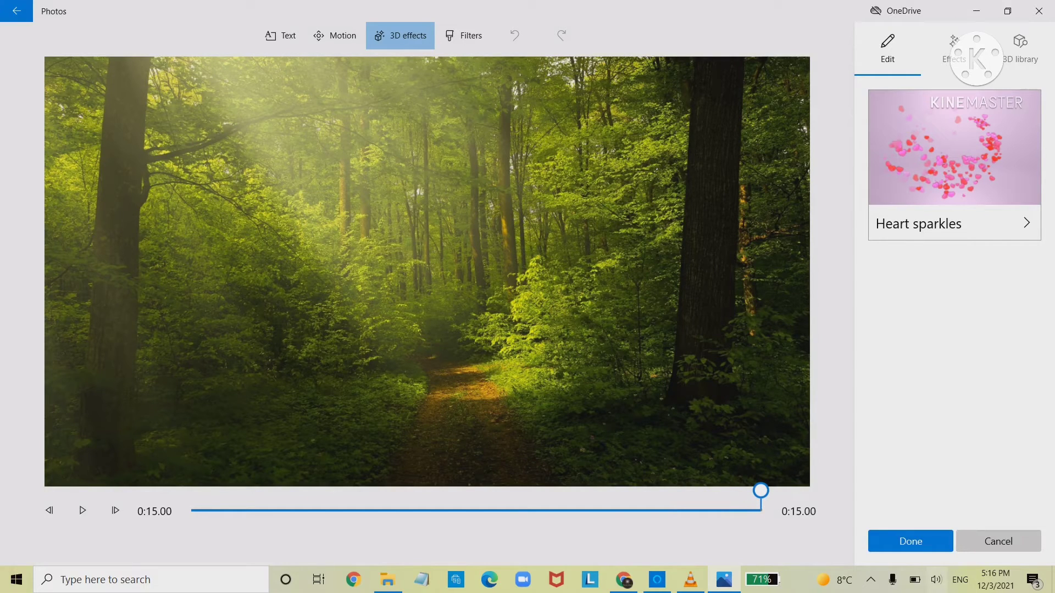
click(910, 541)
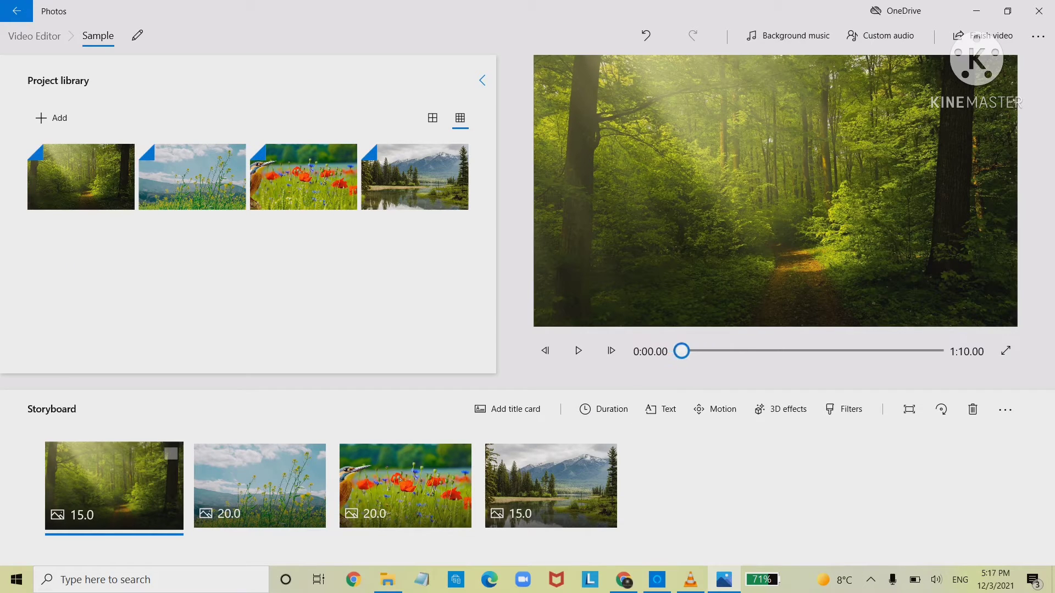
click(578, 351)
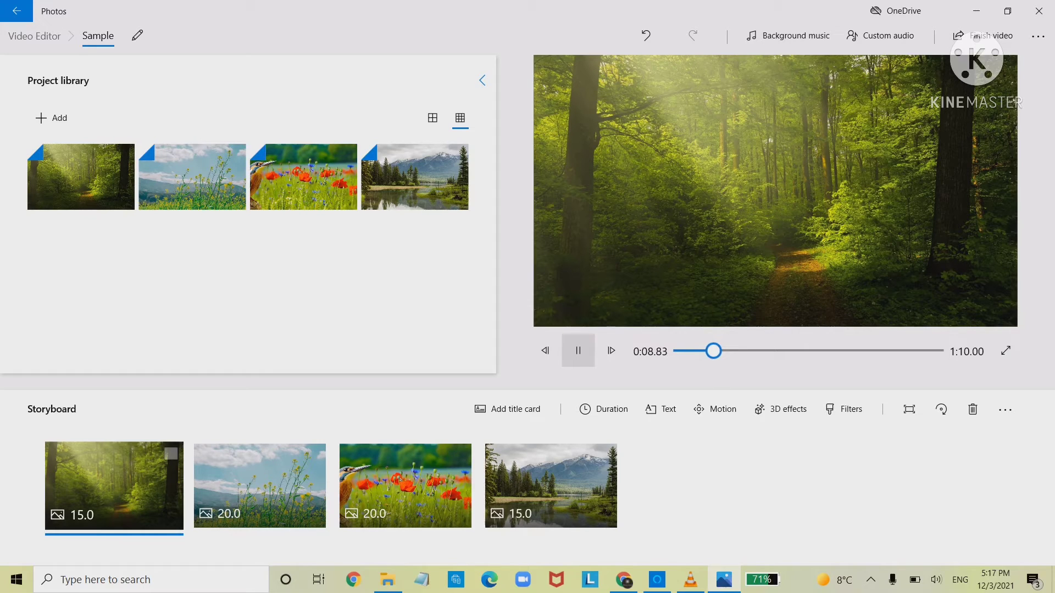
key(space)
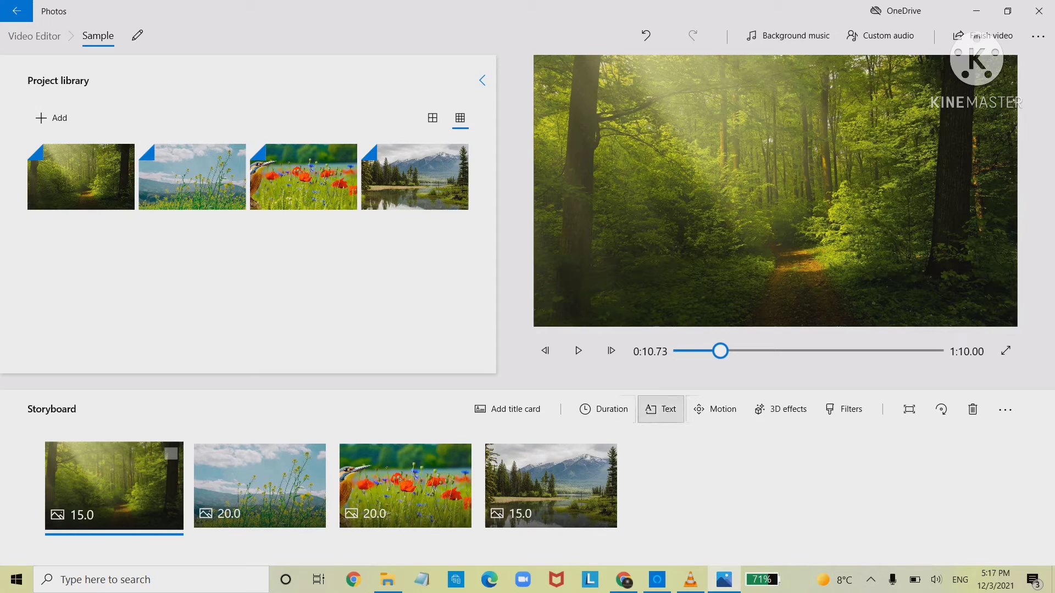
- Add the caption "Sample Text" to the forest picture
click(661, 409)
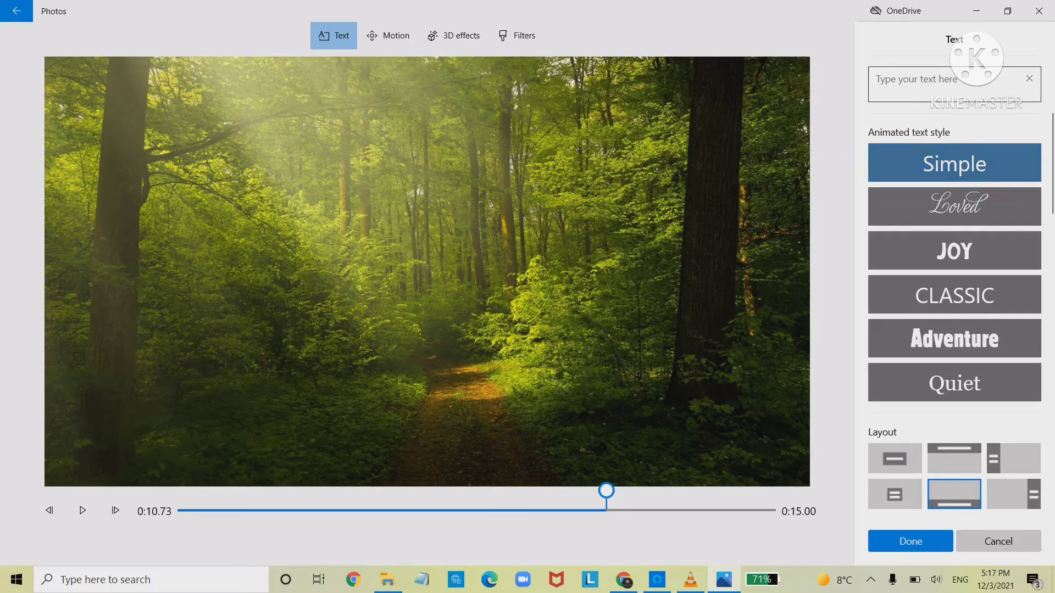
click(912, 82)
text(Sampl)
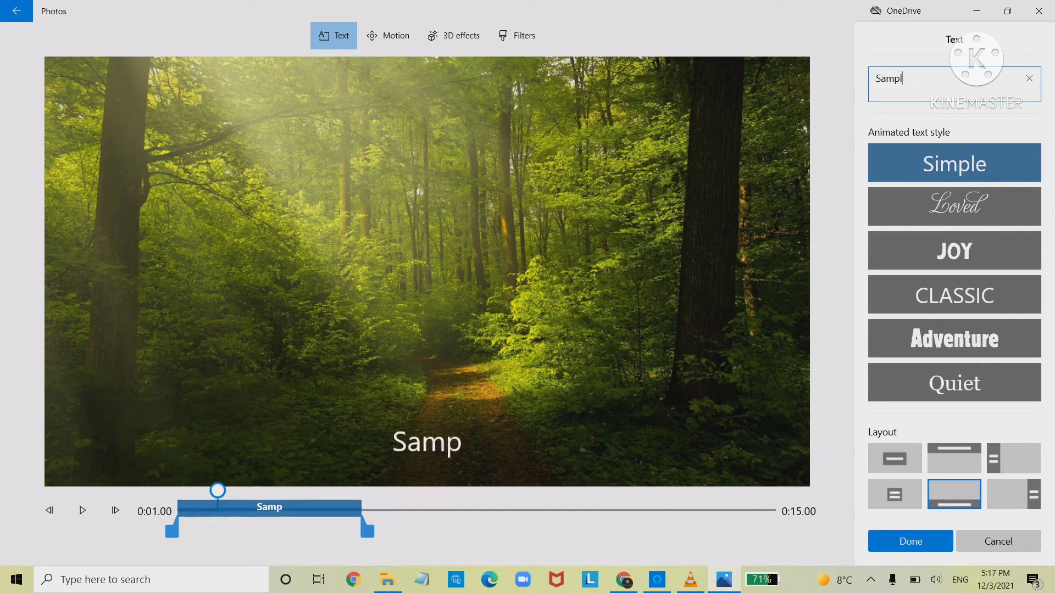
text(e Text)
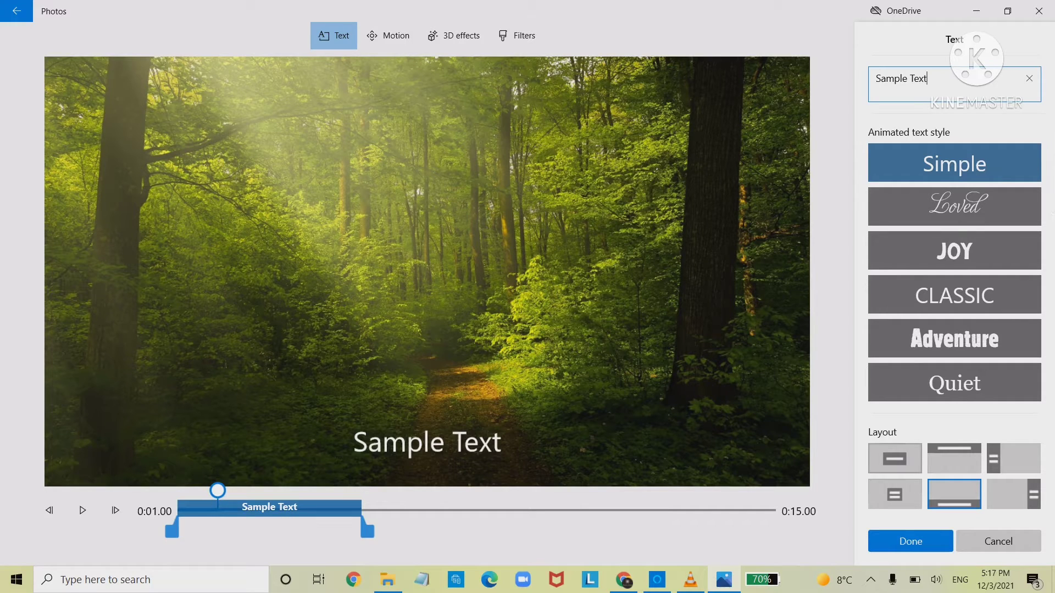
- Try the caption layouts on the forest picture and settle on the one that places the text at the right side
click(894, 457)
click(954, 458)
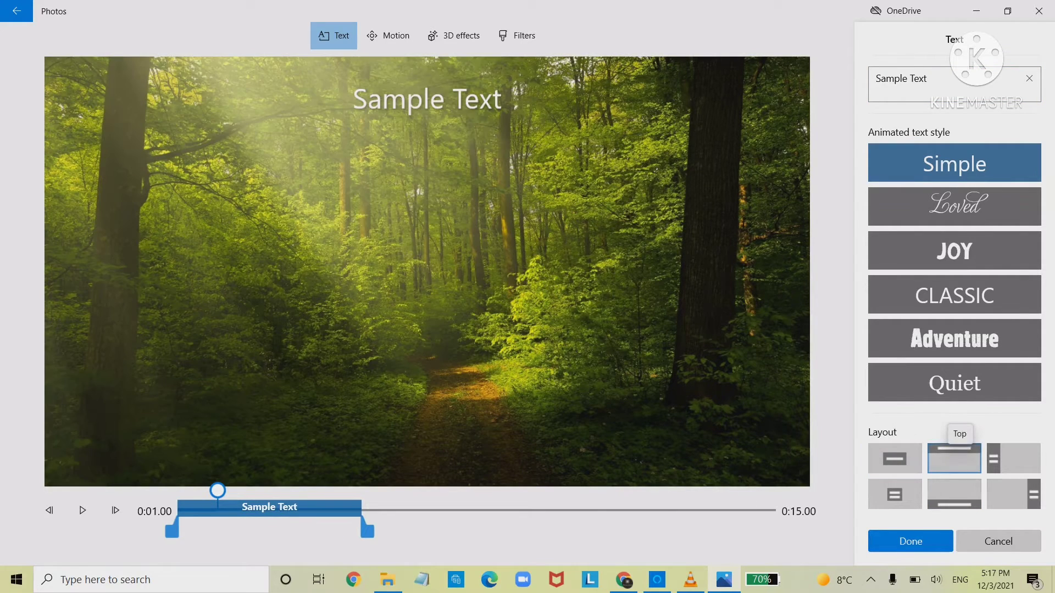
click(1013, 458)
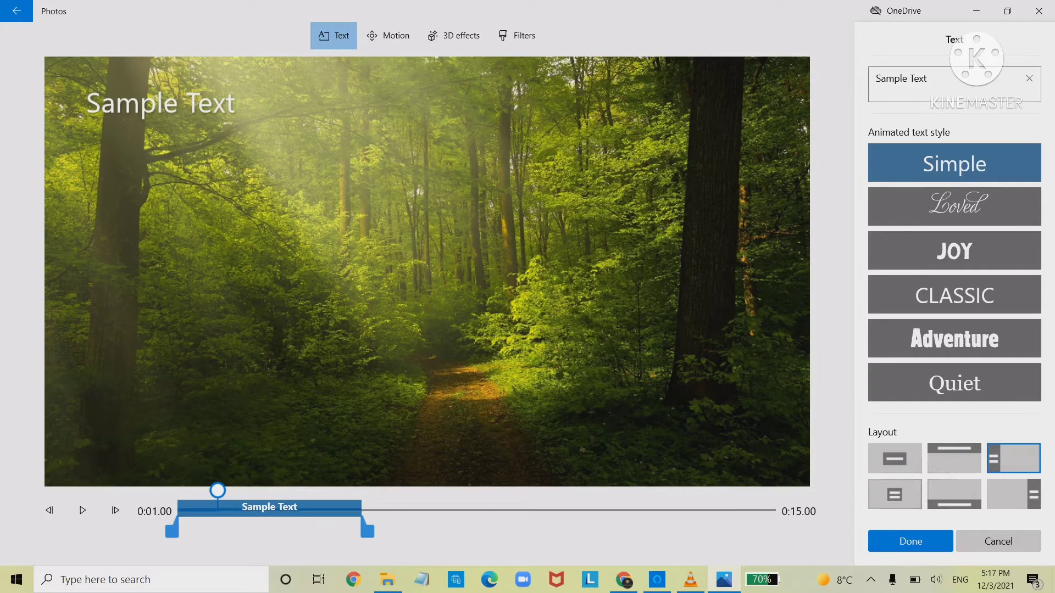
click(895, 494)
click(954, 494)
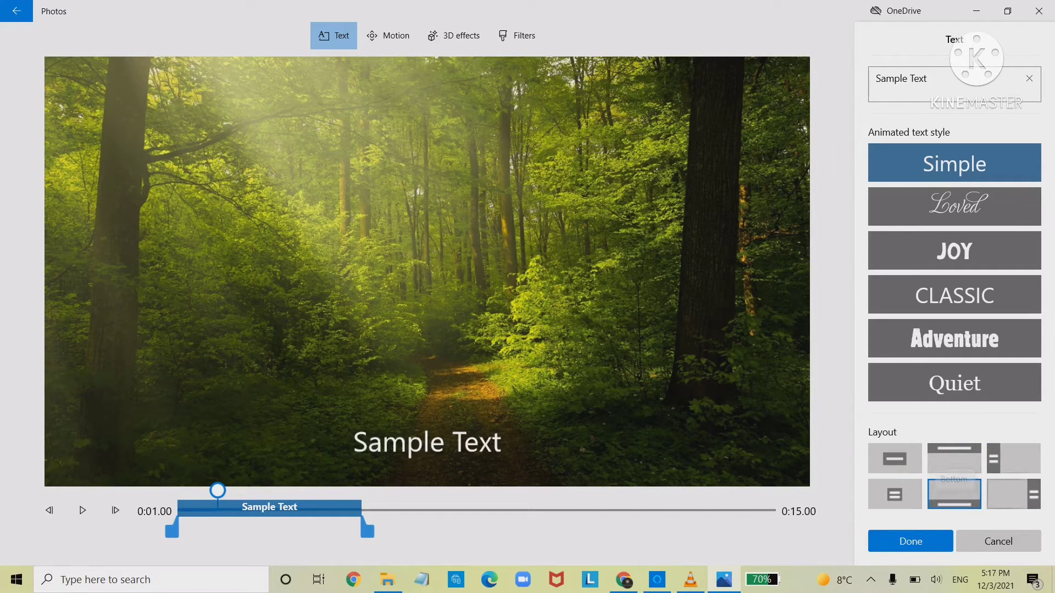
click(1013, 494)
- Compare the Joy, Adventure and Quiet text styles, apply Adventure, and extend the caption over the forest picture's full 15 seconds
click(954, 250)
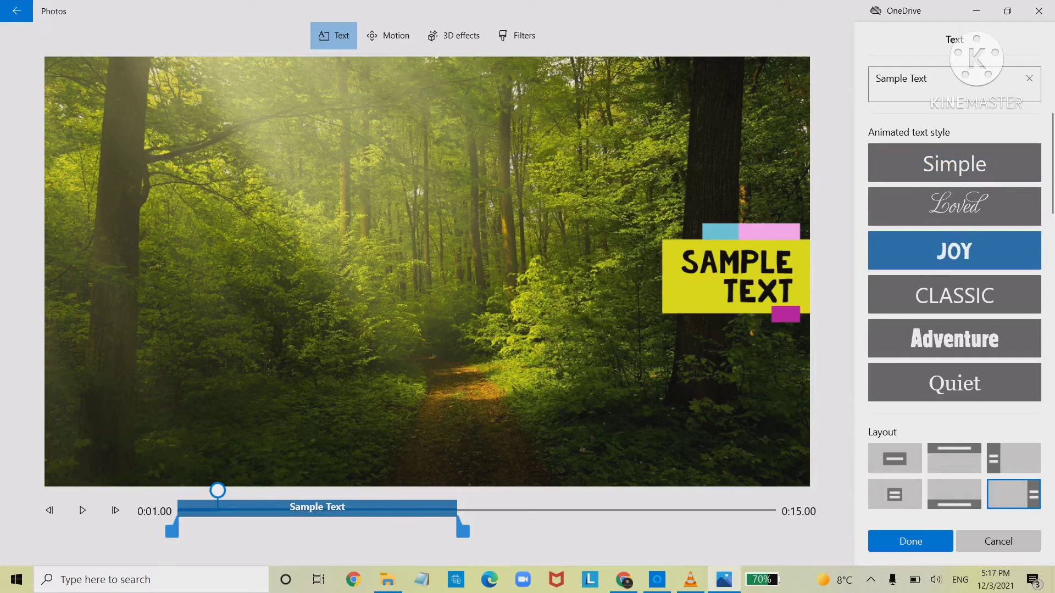
click(954, 339)
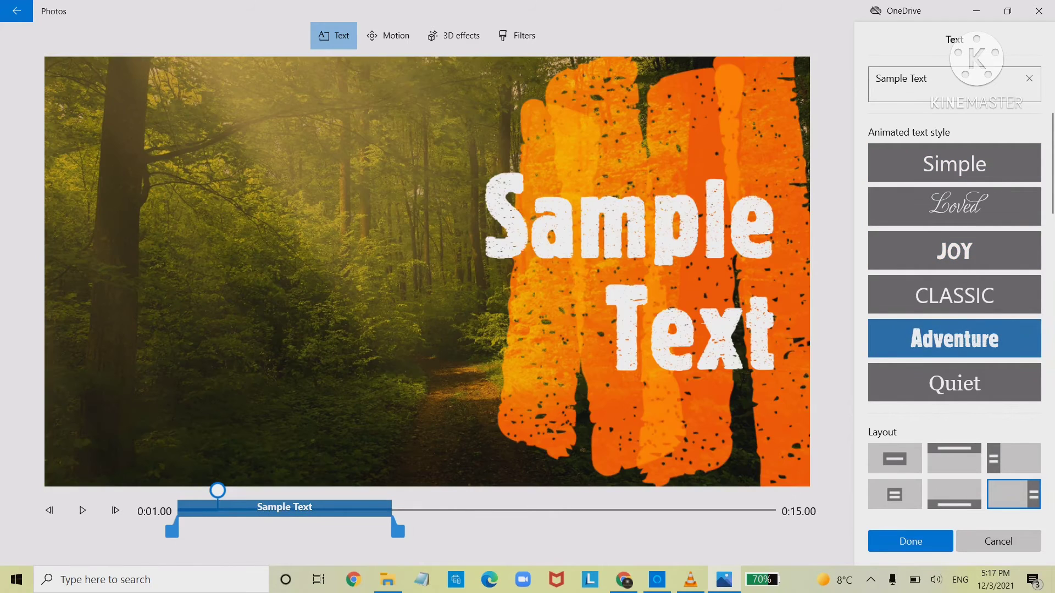
click(954, 382)
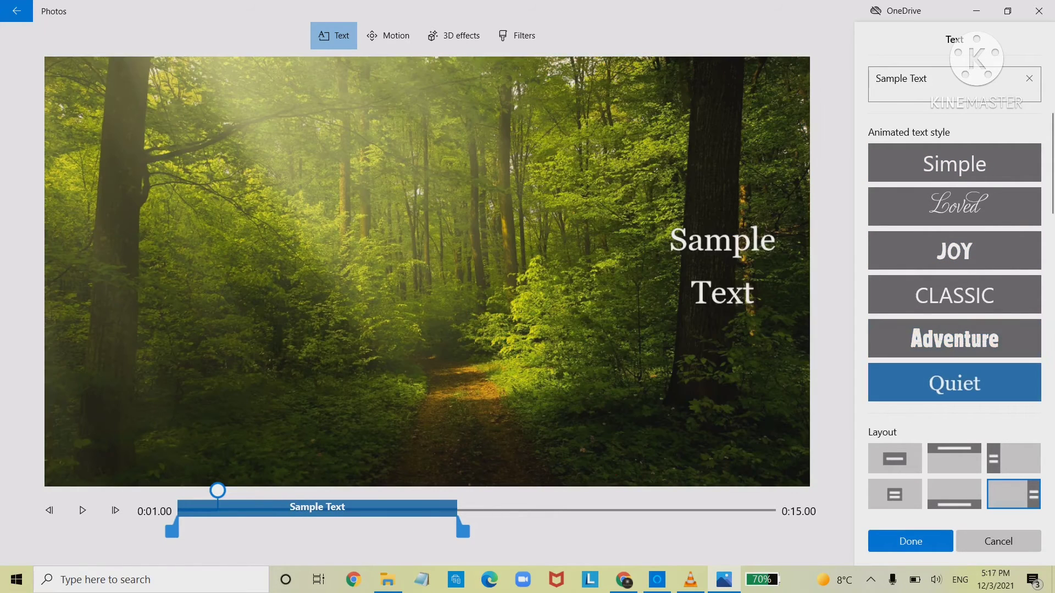
click(955, 251)
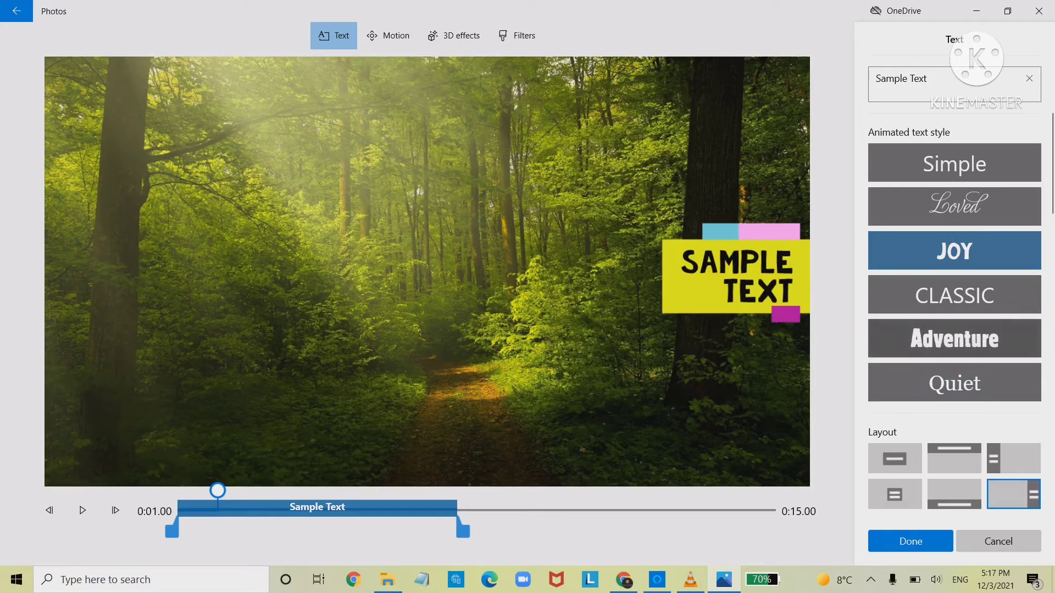
click(954, 339)
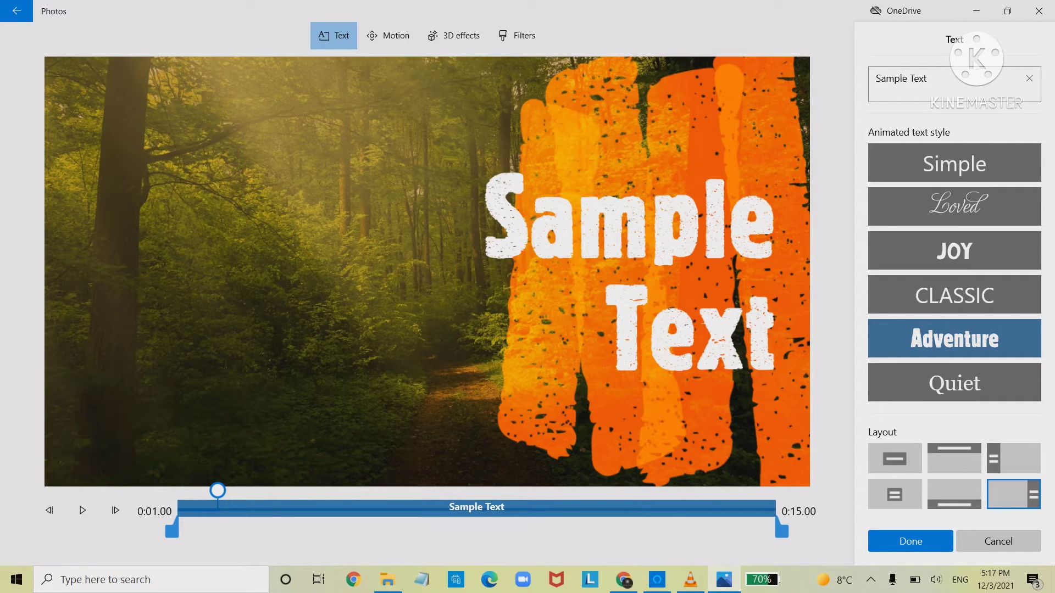
click(910, 541)
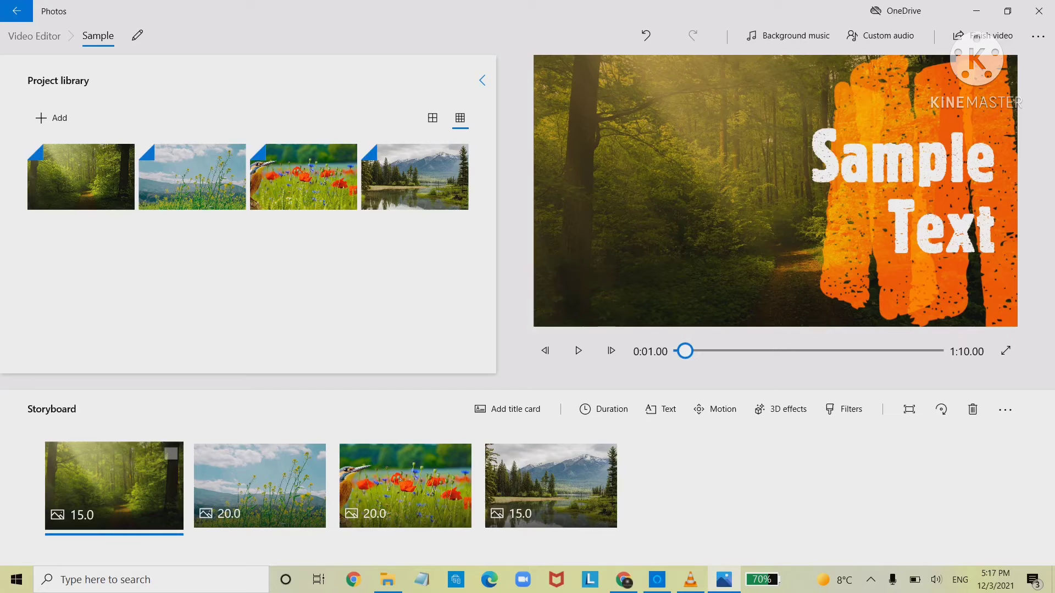
- Play the video from the start to about 0:06.13 and look at the Motion choices for the forest picture
drag(685, 351, 680, 351)
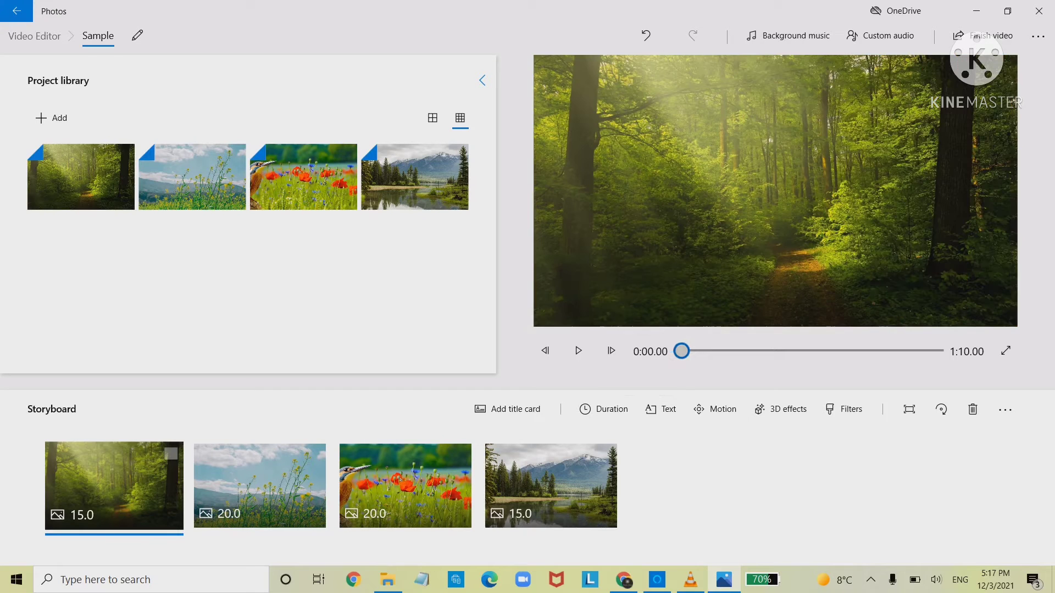
click(578, 351)
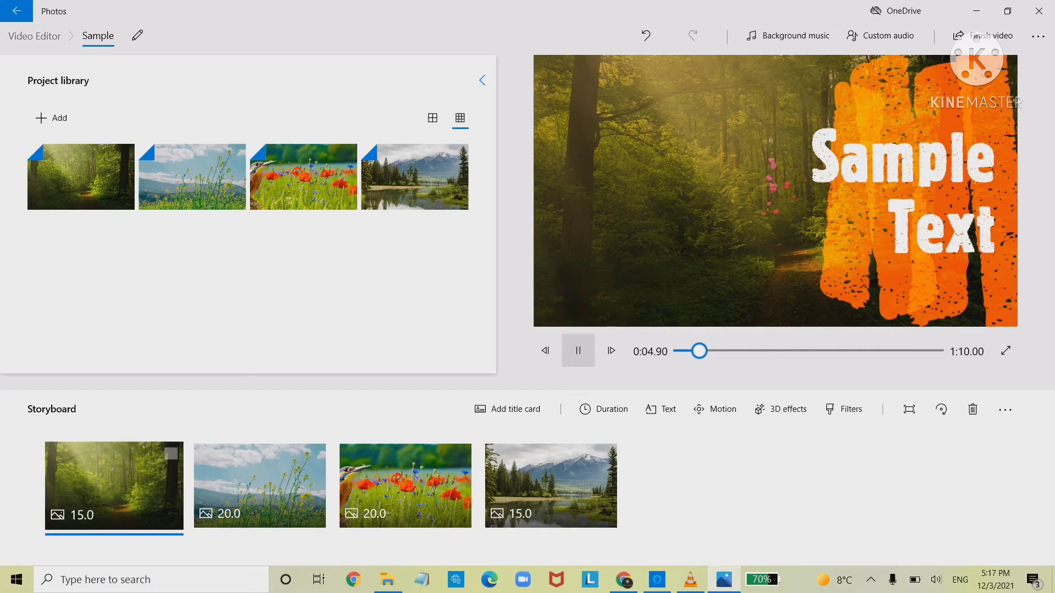
click(578, 351)
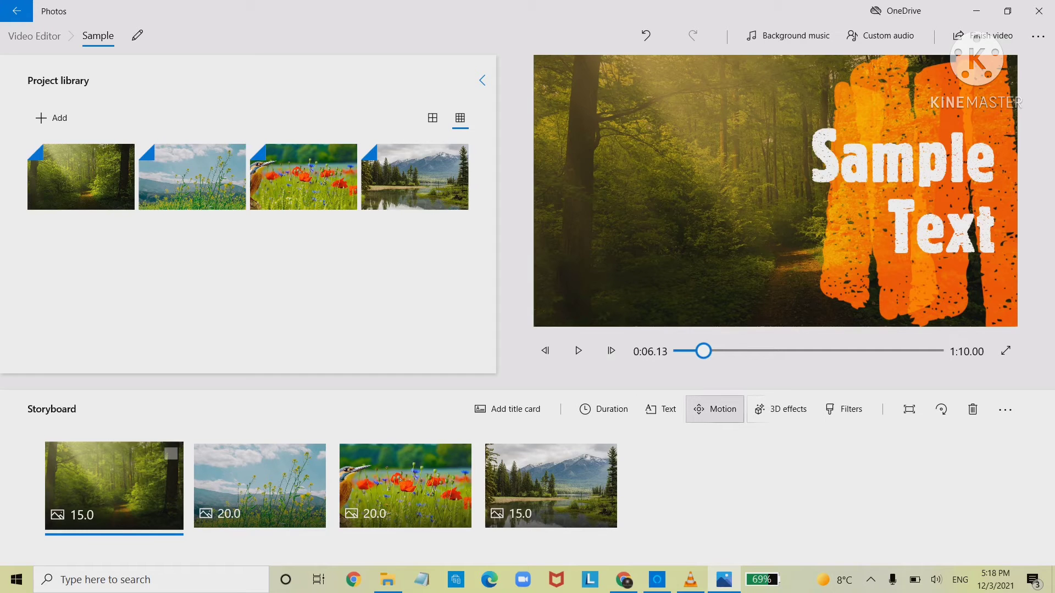
click(715, 409)
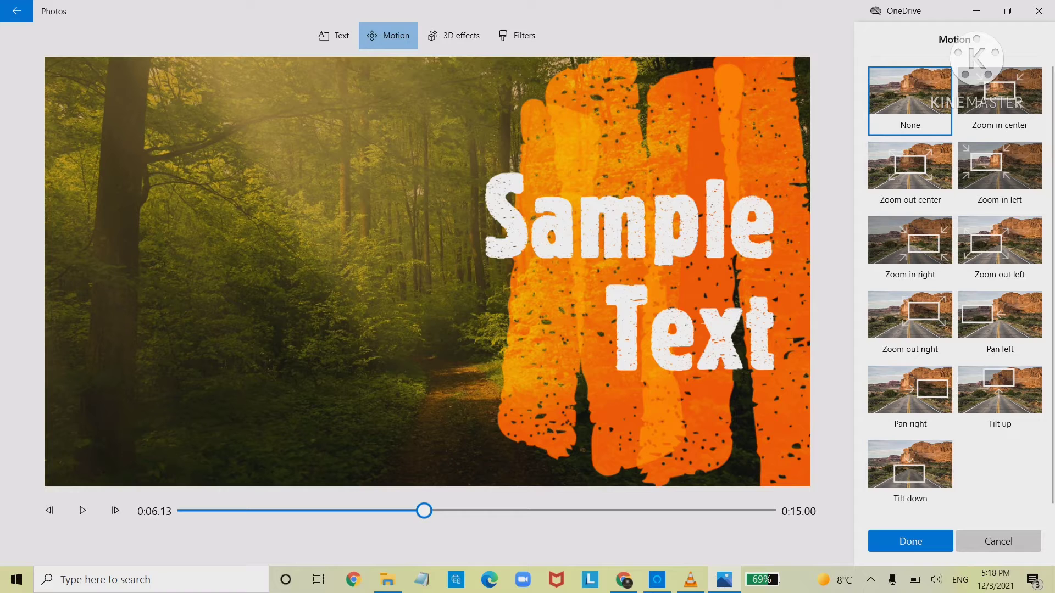
click(999, 541)
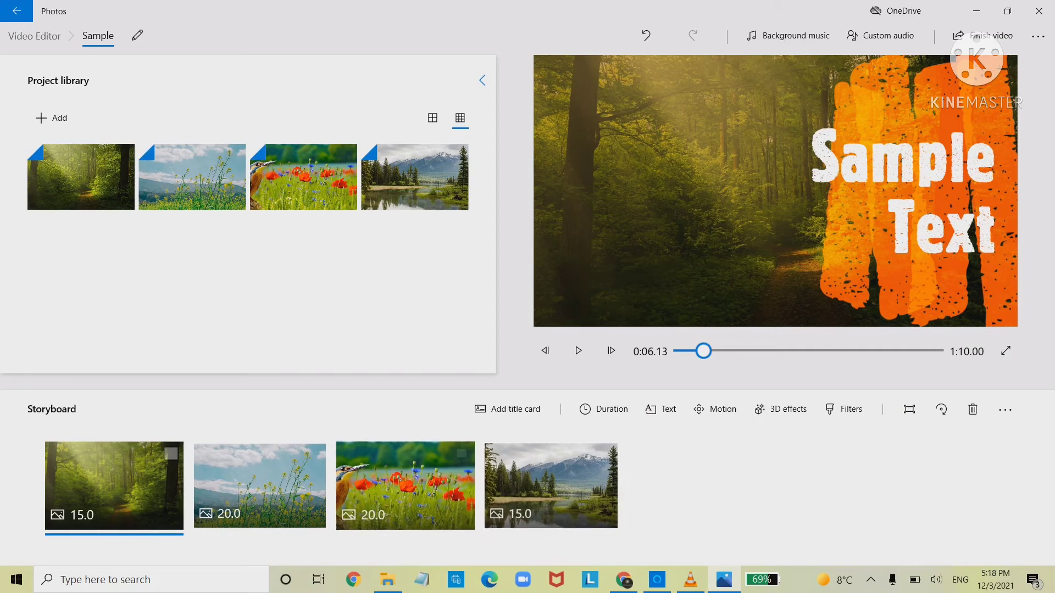
- Try the Zoom out center motion on the yellow flowers picture and play the video from 0:15.00
click(260, 486)
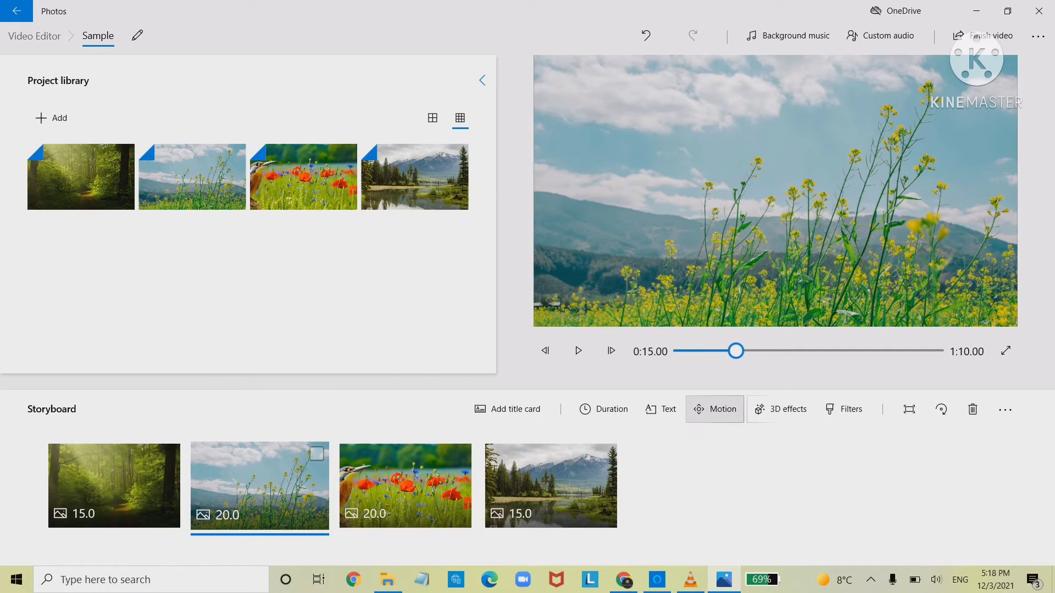
click(715, 409)
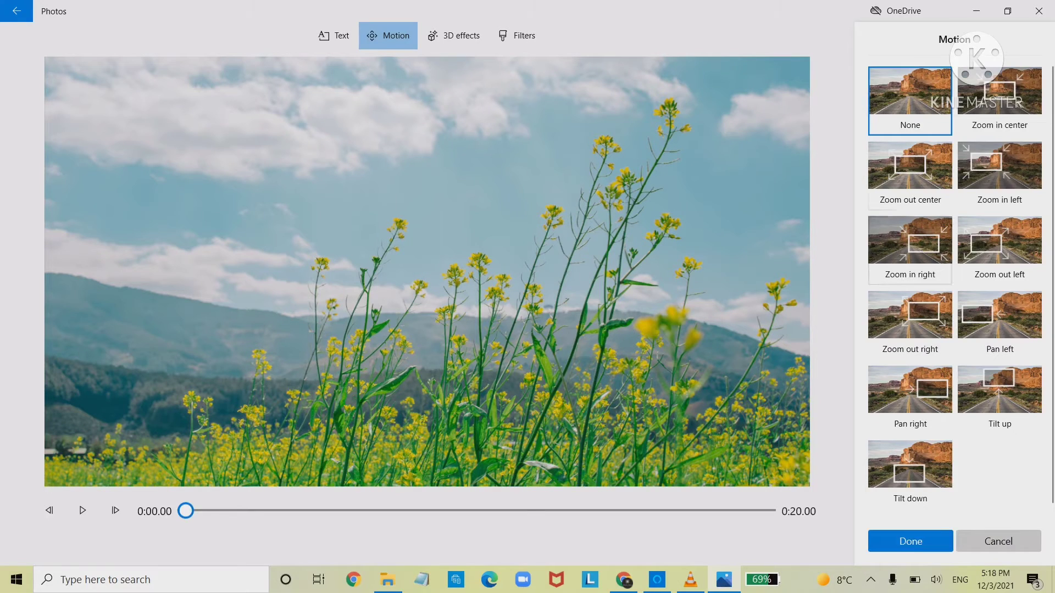
click(910, 165)
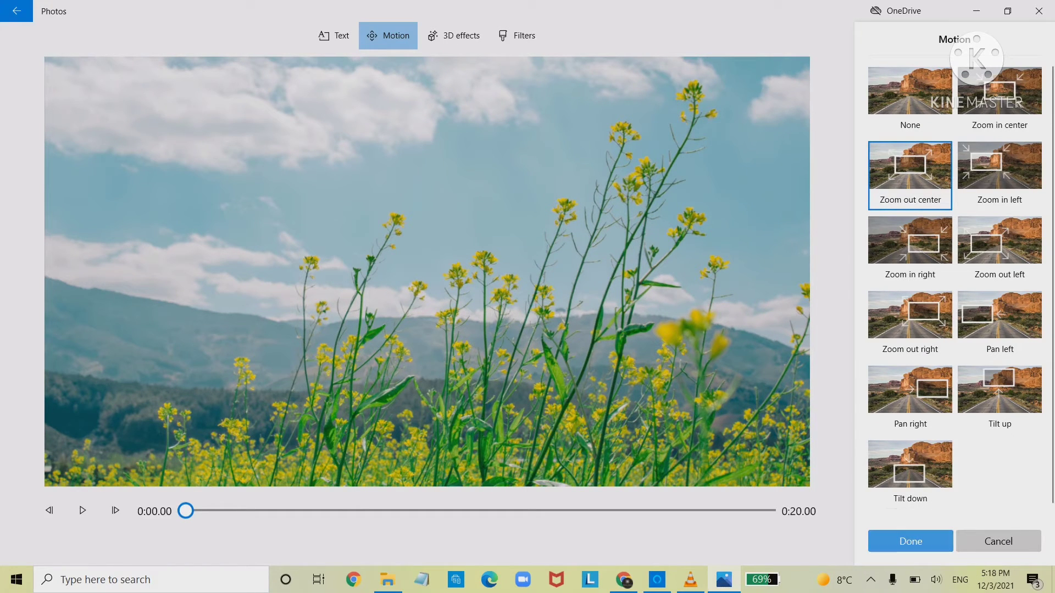
click(911, 541)
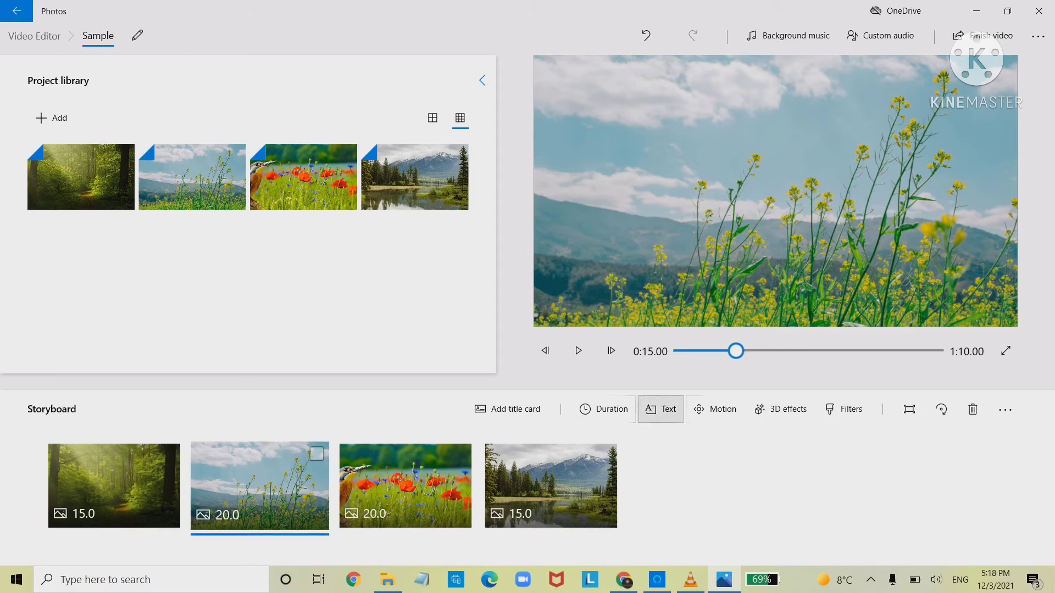
click(578, 350)
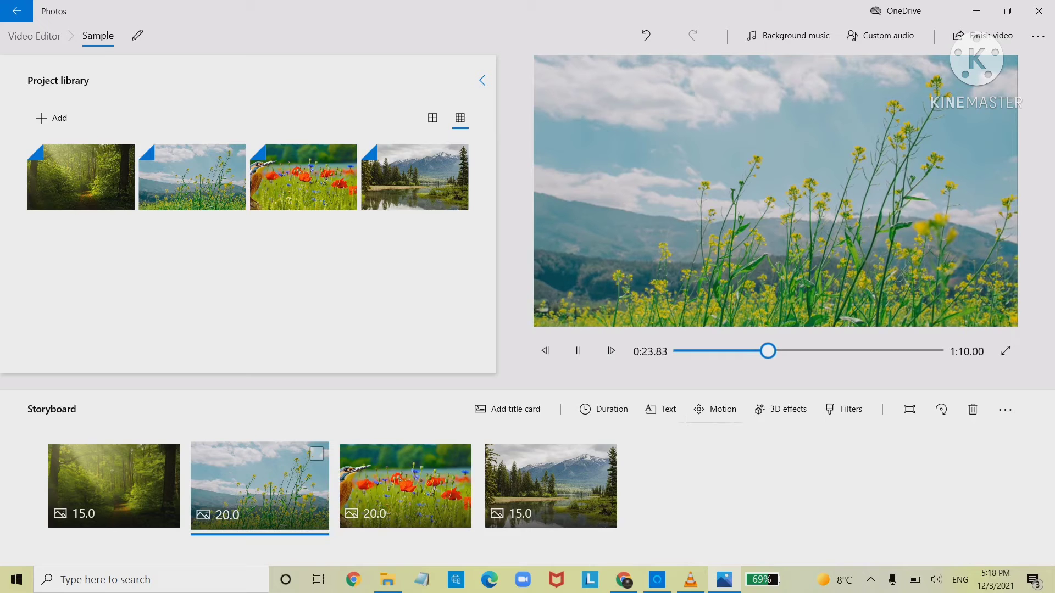
- Set the yellow flowers picture's motion to Tilt down
click(715, 409)
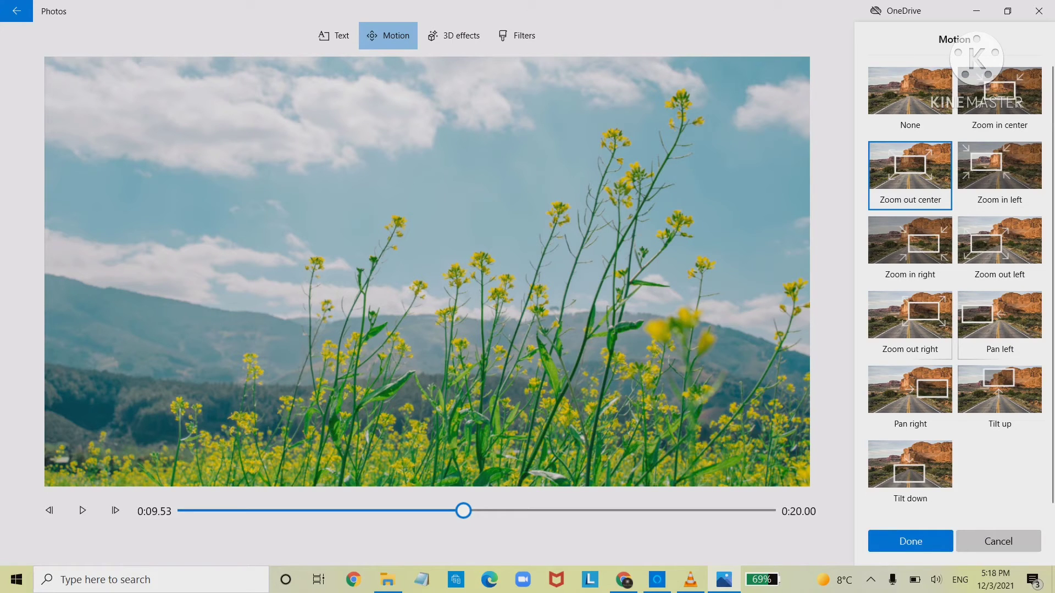
click(910, 473)
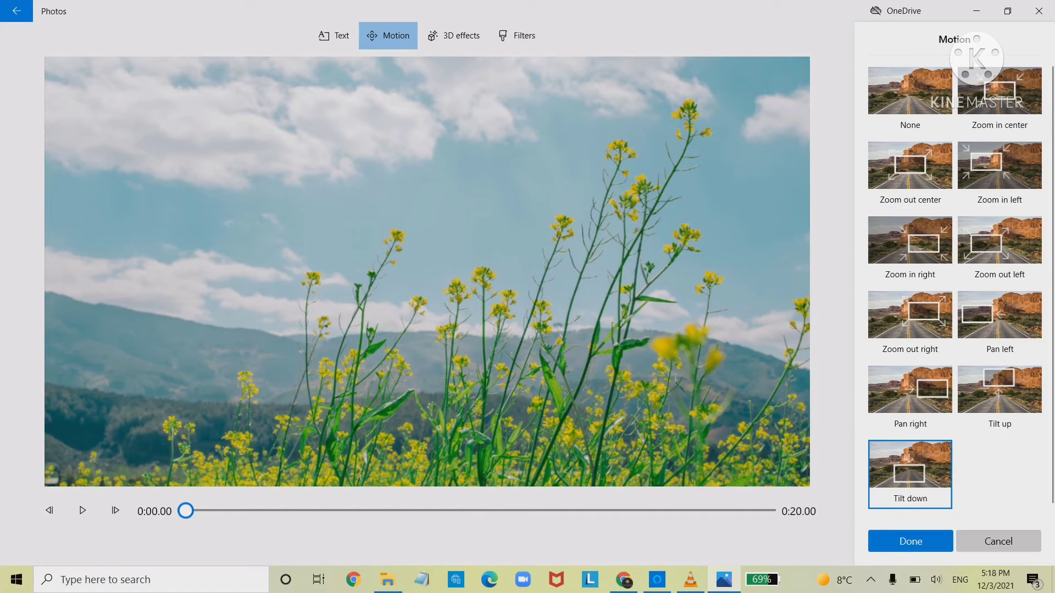
click(910, 542)
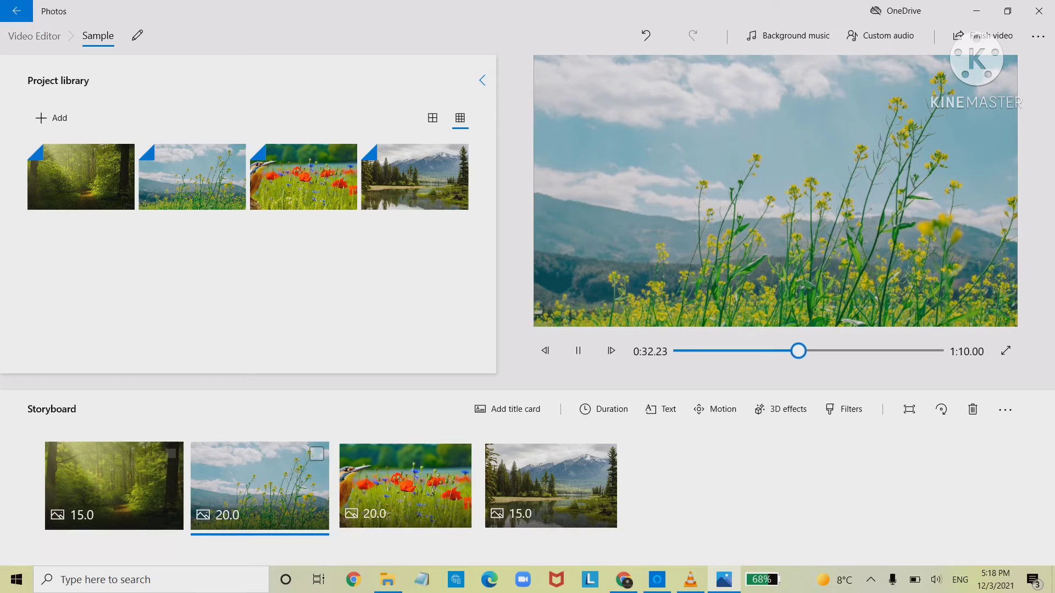
- Set the forest picture's duration to 10 seconds
click(114, 486)
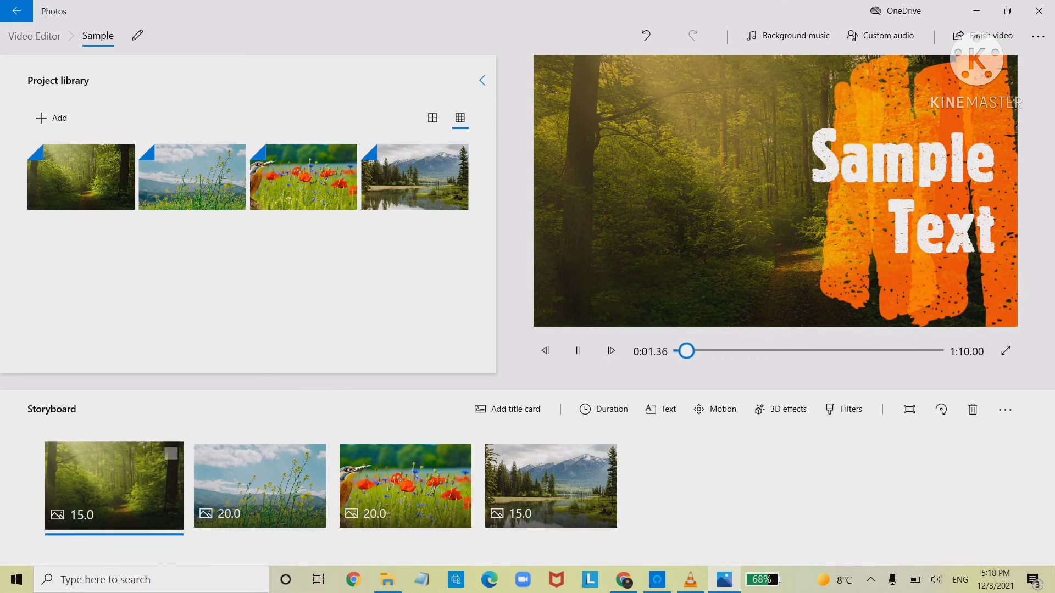
text(d)
text(10)
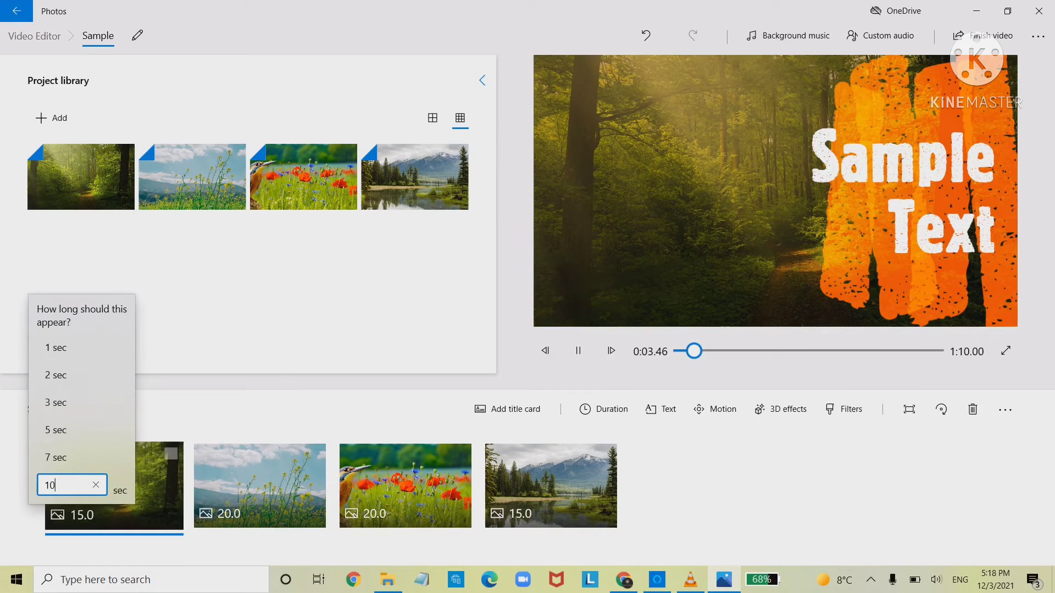
key(Return)
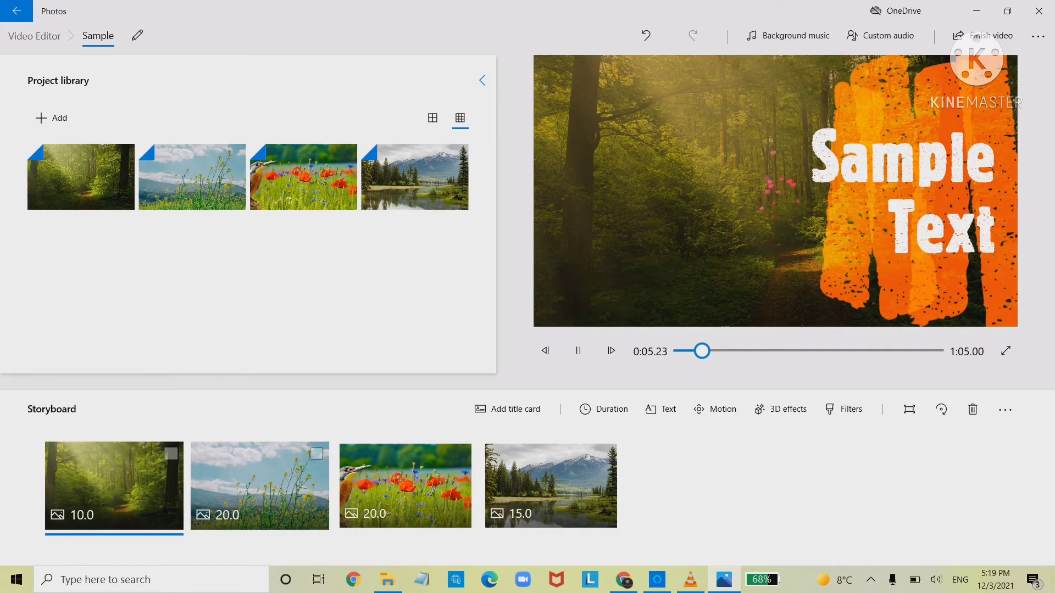
- Set the yellow flowers picture's duration to 10 seconds
click(259, 486)
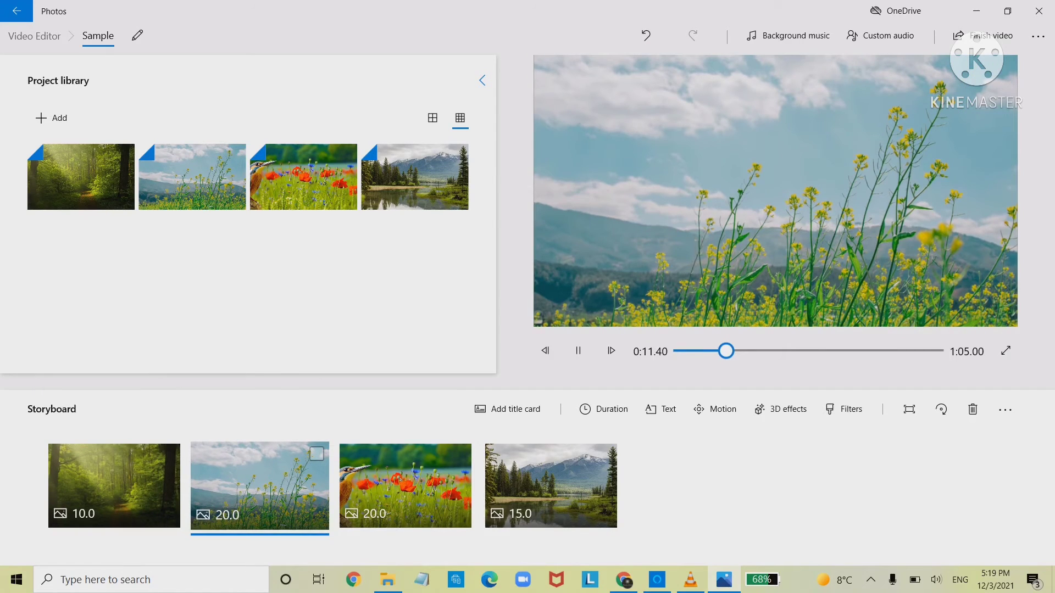
key(ctrl+d)
text(10)
key(Return)
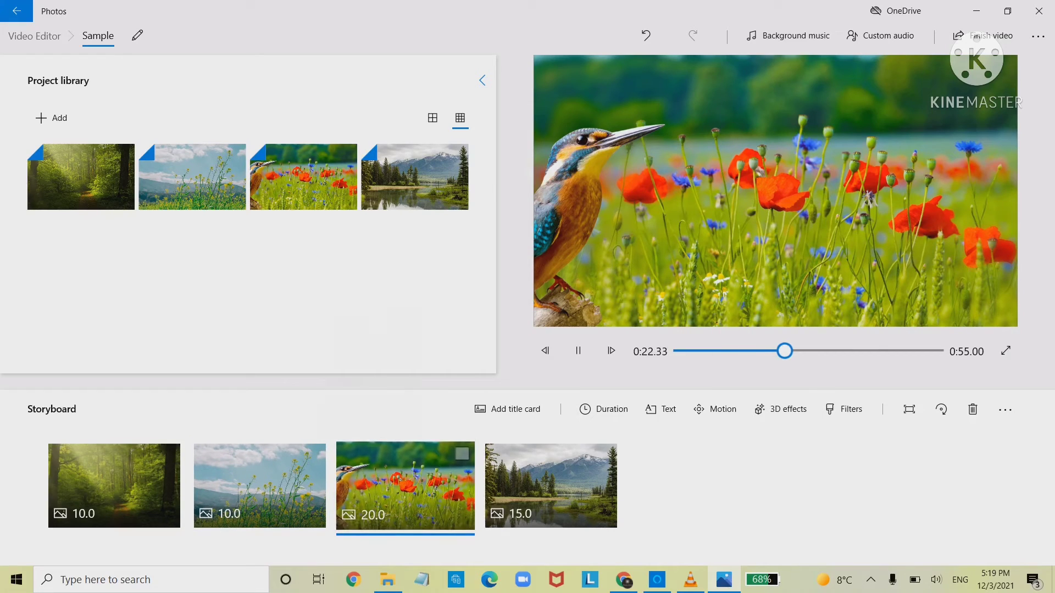
- Set the durations of the kingfisher and poppies picture and the mountain lake picture to 10 seconds each
click(603, 409)
text(10)
key(Return)
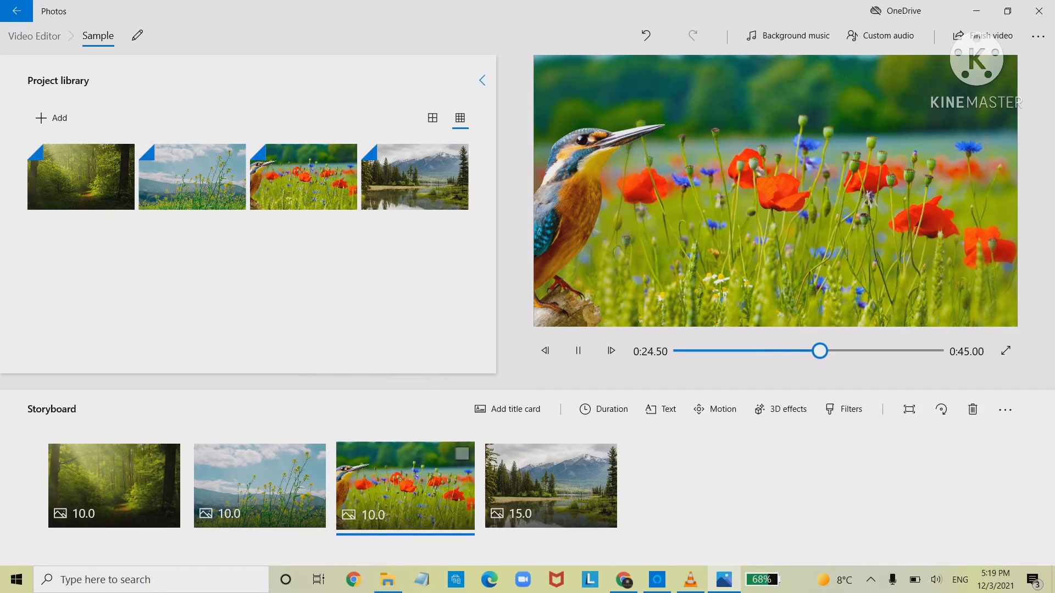
click(603, 408)
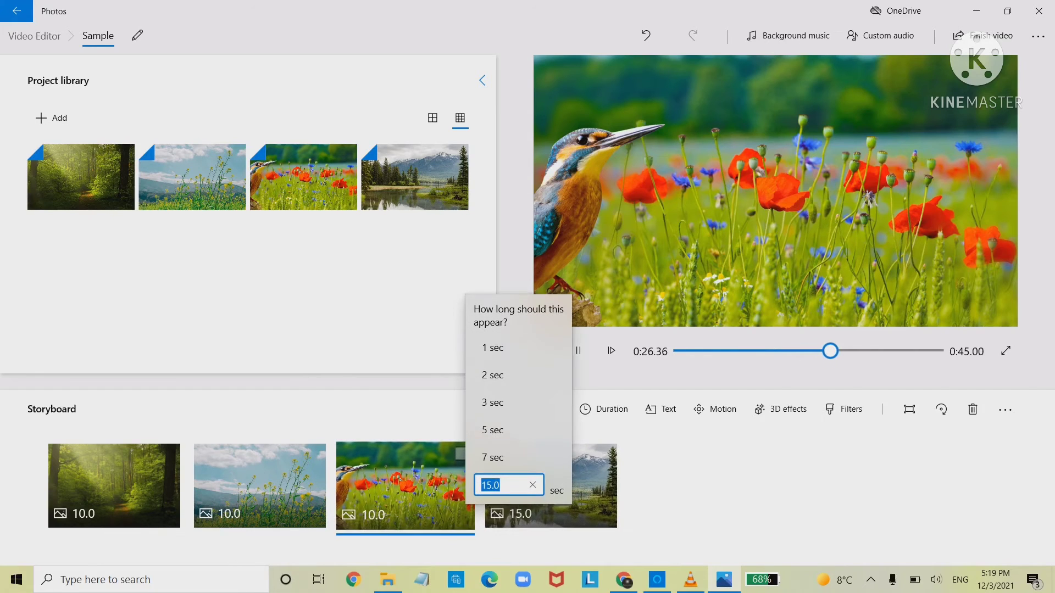
key(Return)
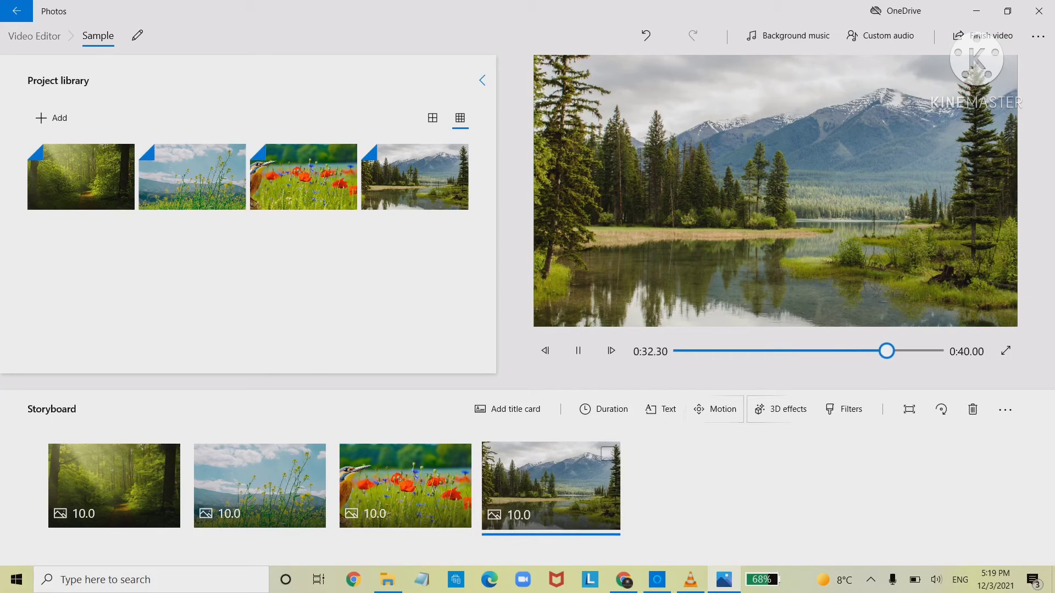
- Add the Autumn leaves 3D effect to the mountain lake picture, extend it across nearly the whole clip, and preview it
click(781, 409)
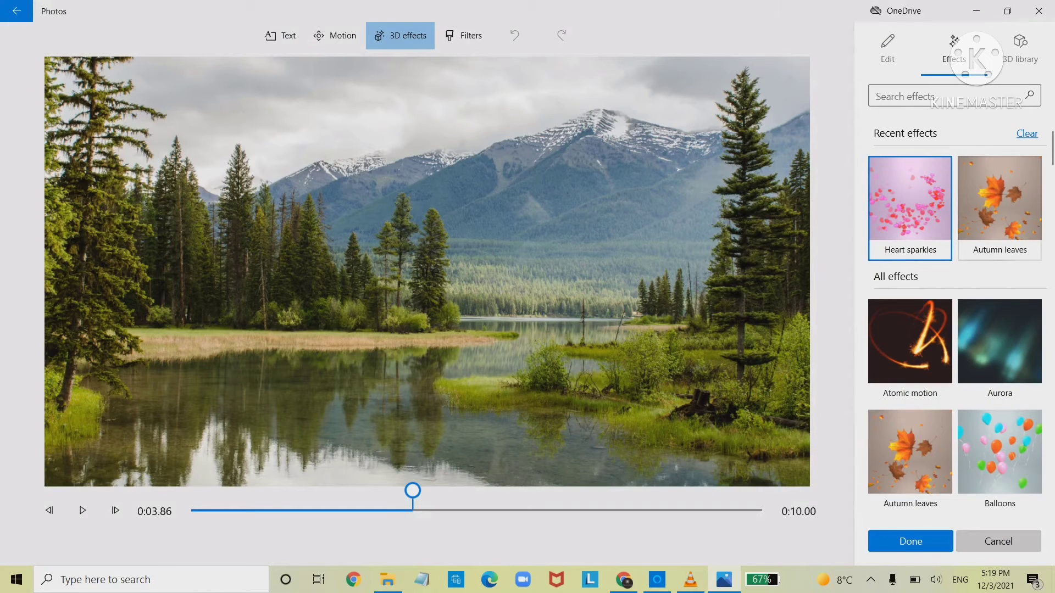
click(1000, 203)
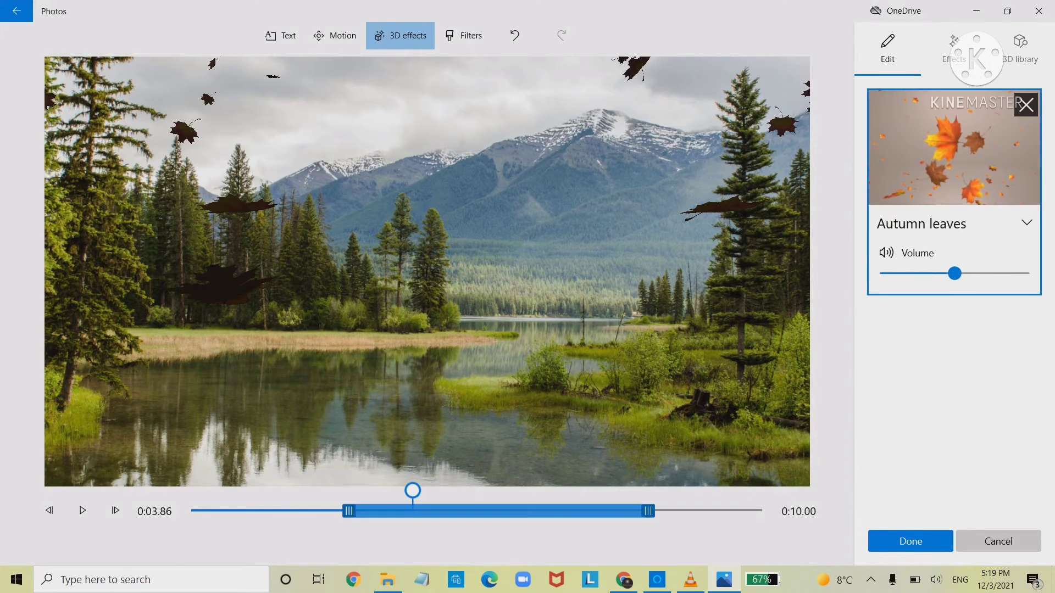
drag(648, 511, 749, 511)
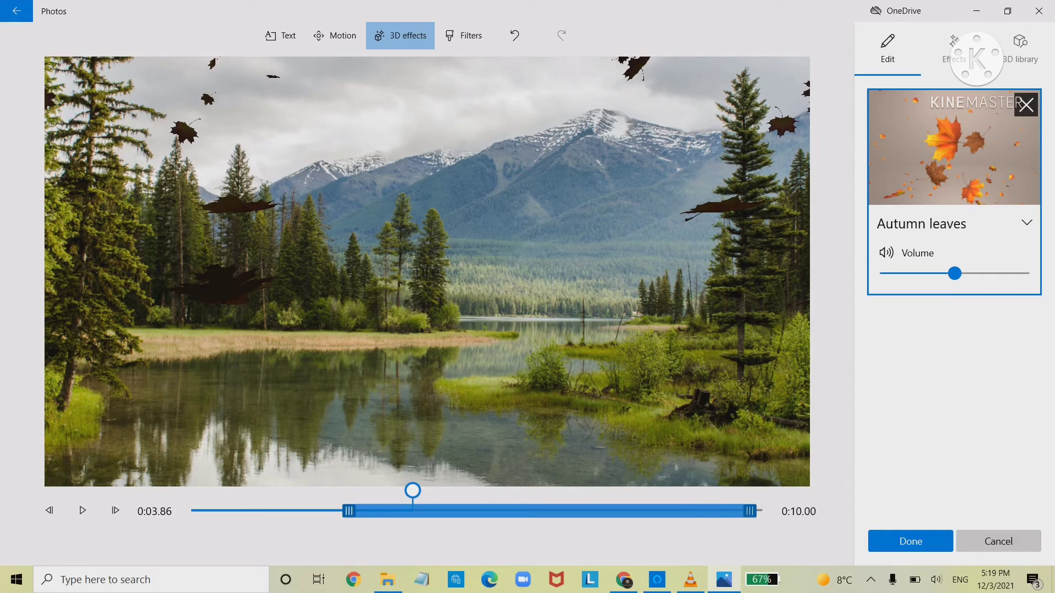
drag(349, 511, 199, 511)
click(910, 541)
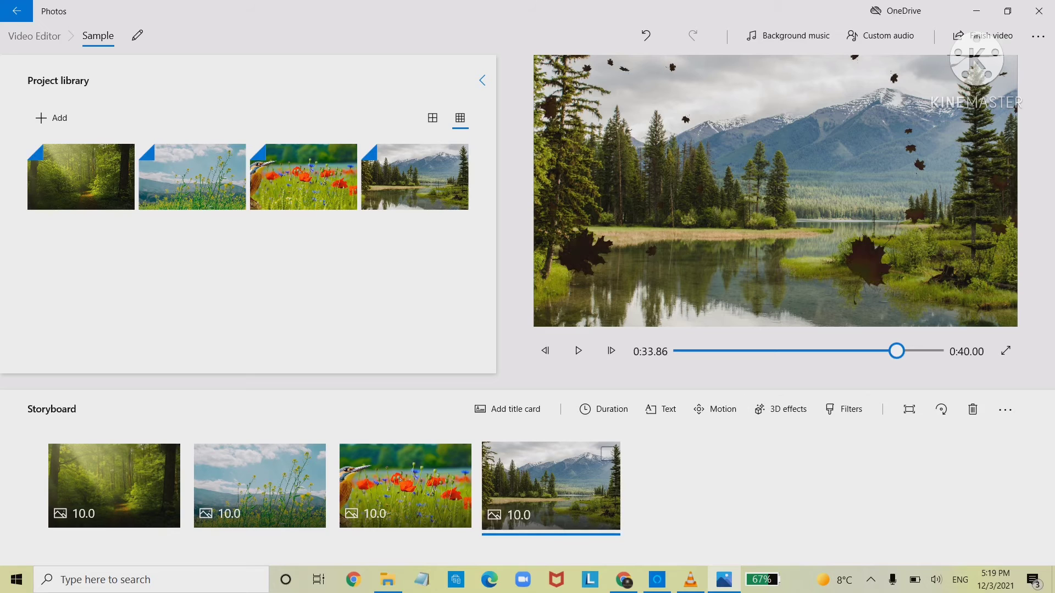
click(404, 486)
click(578, 350)
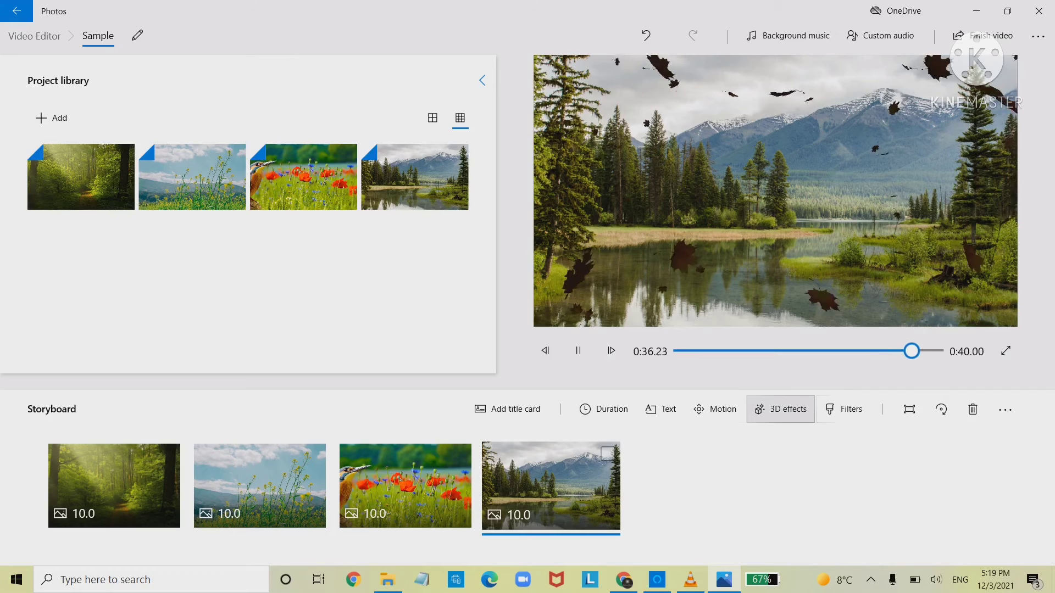
- Set the mountain lake picture's motion to Zoom in right
click(714, 409)
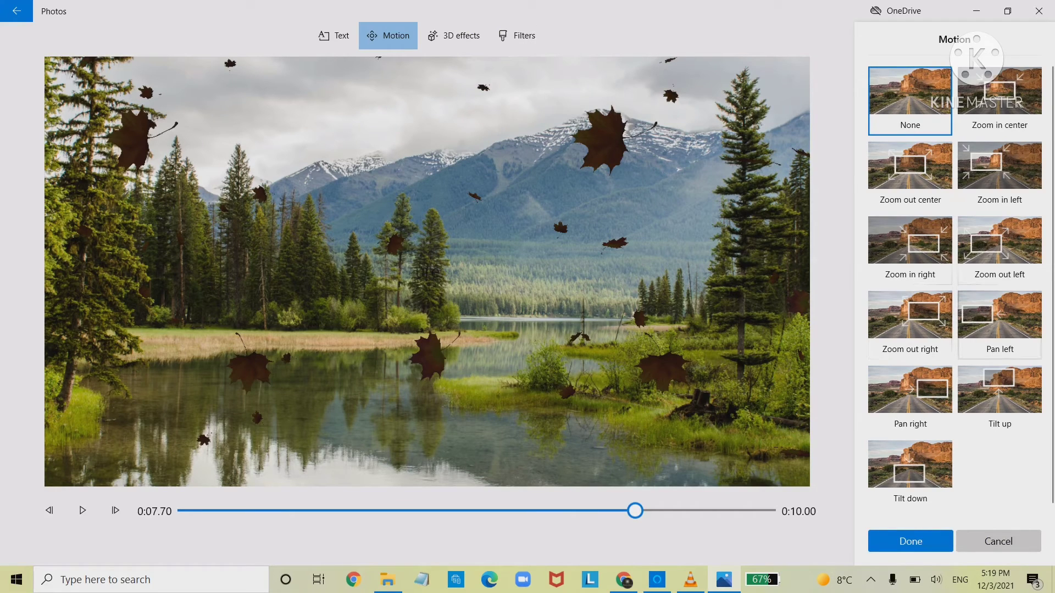
click(910, 242)
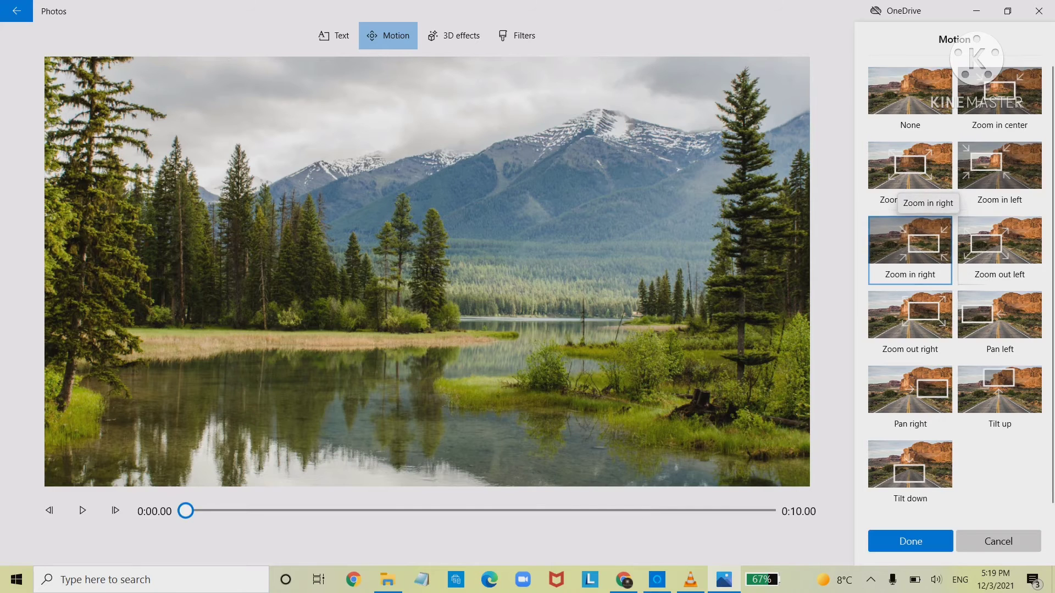
click(910, 541)
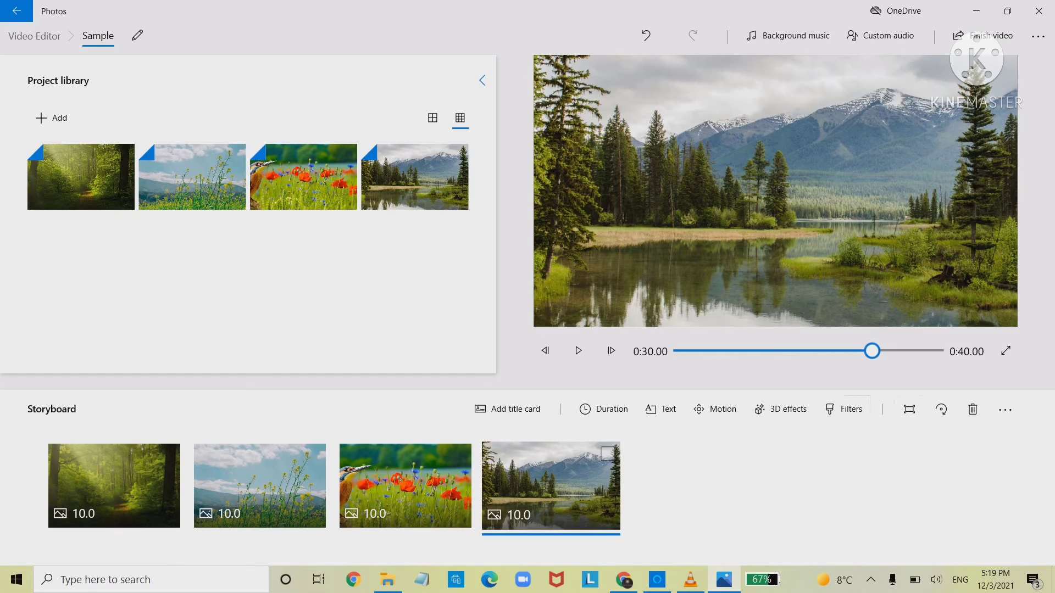
- Set the kingfisher and poppies picture's motion to Zoom in right and preview the clip
drag(872, 351, 818, 350)
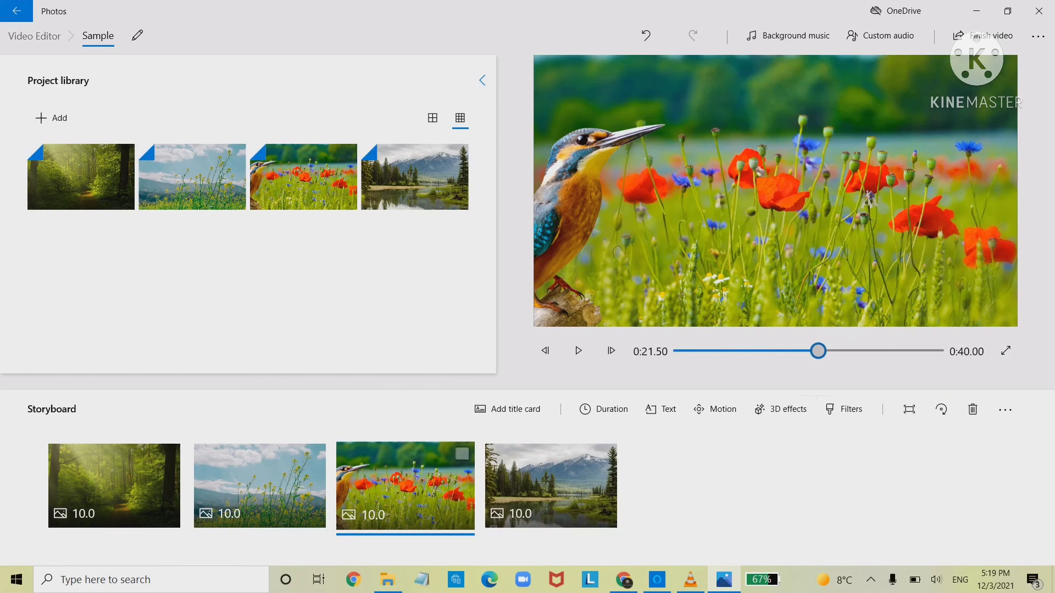
click(715, 409)
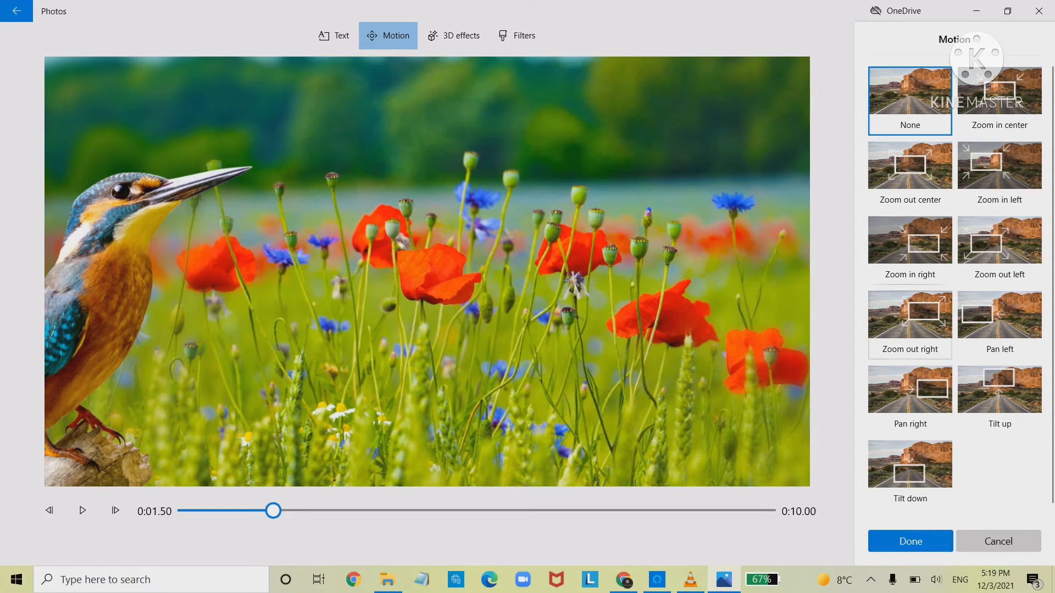
click(910, 242)
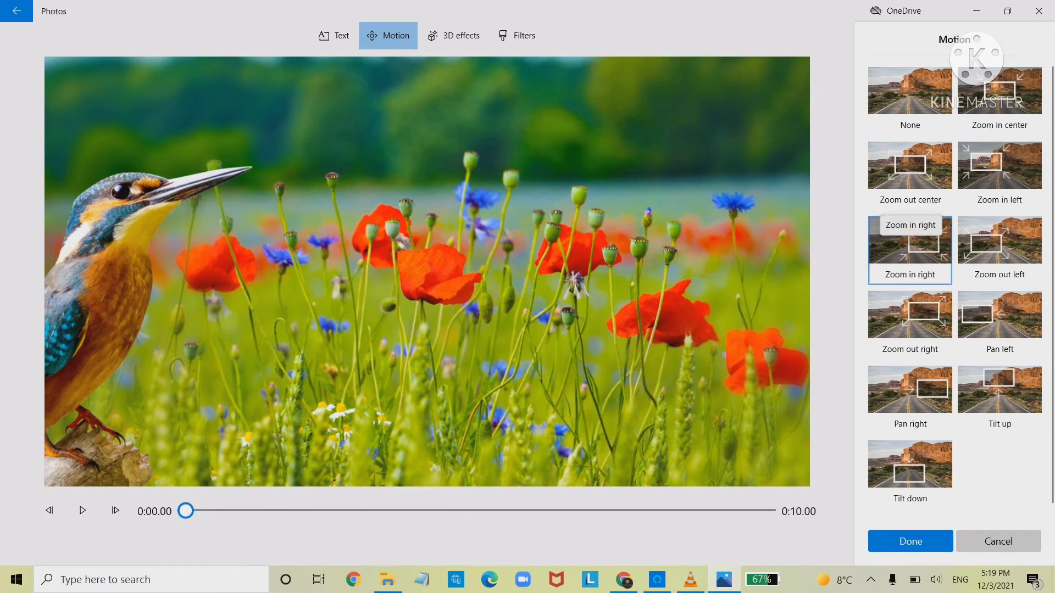
click(910, 542)
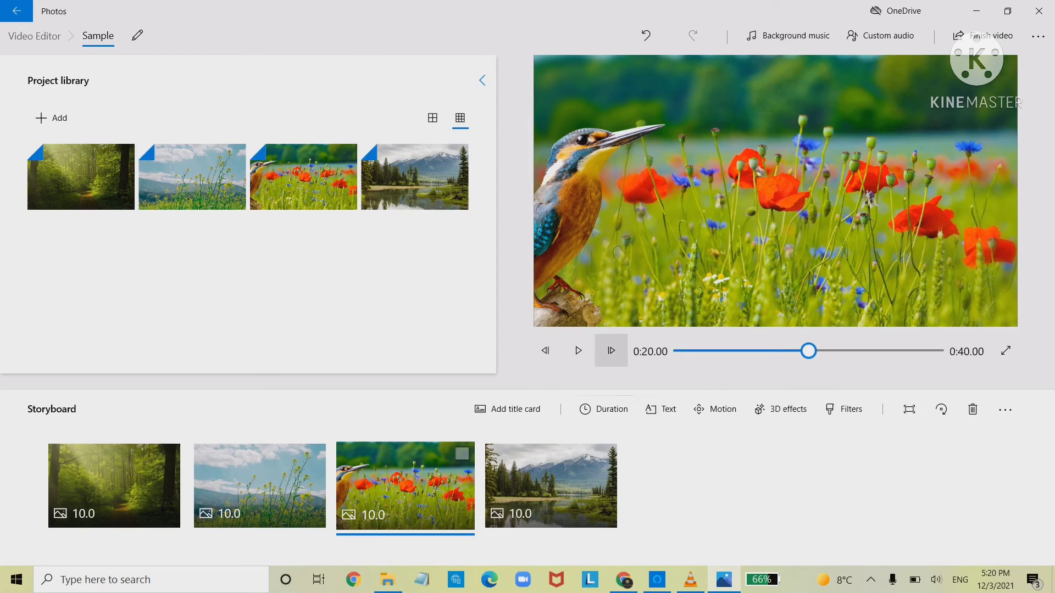
click(578, 350)
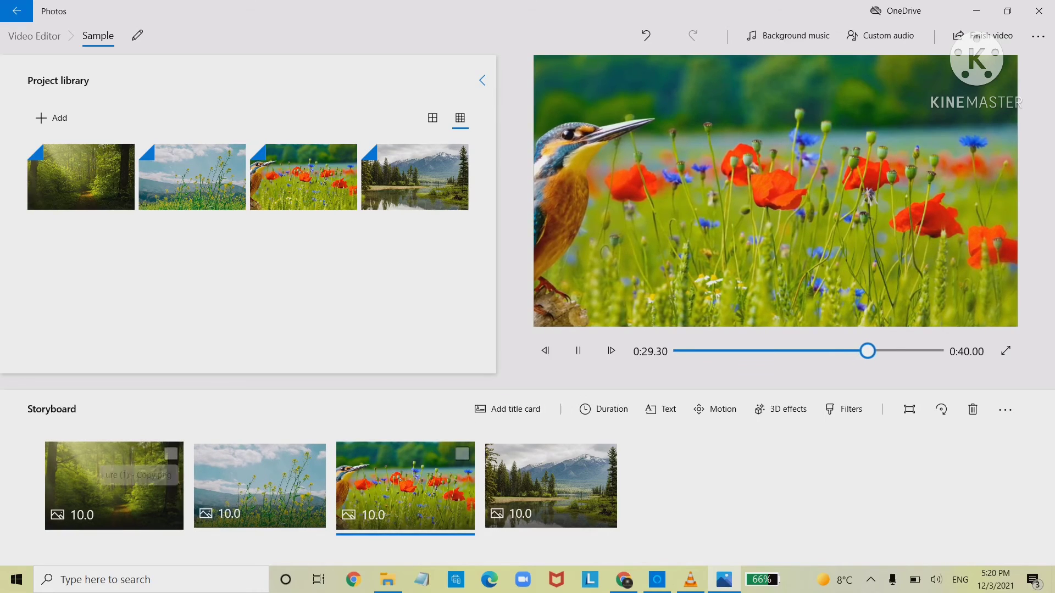
- Set the forest picture's motion to Zoom in center and play the whole video from the start
click(114, 485)
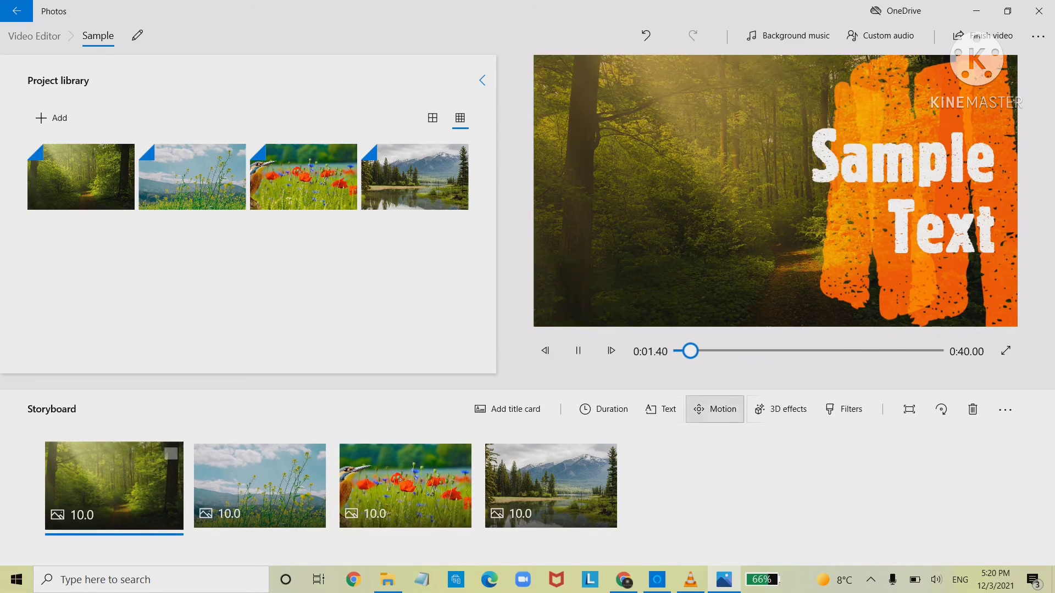
click(714, 408)
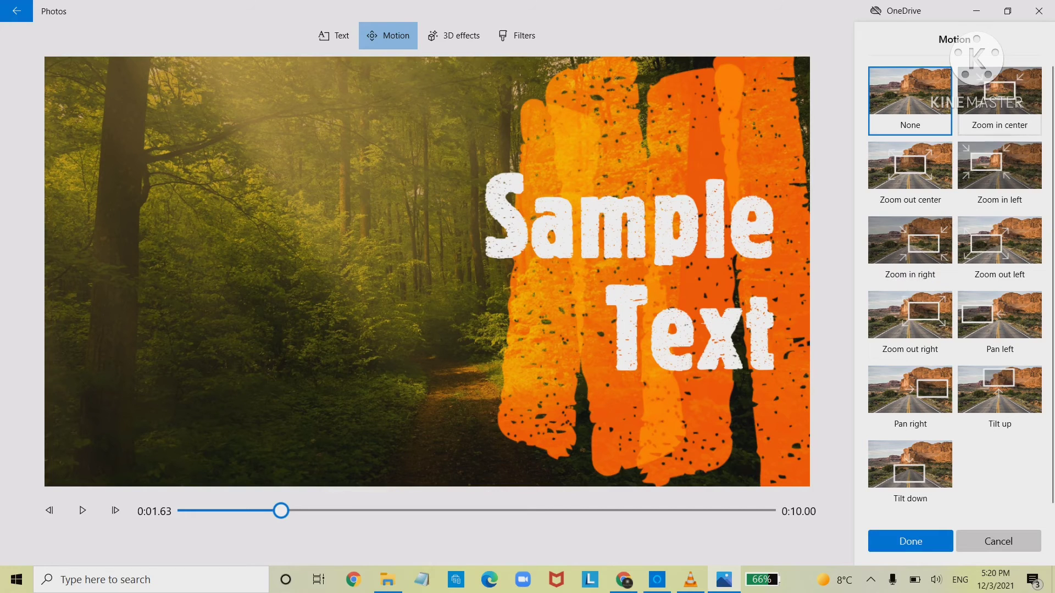
click(999, 99)
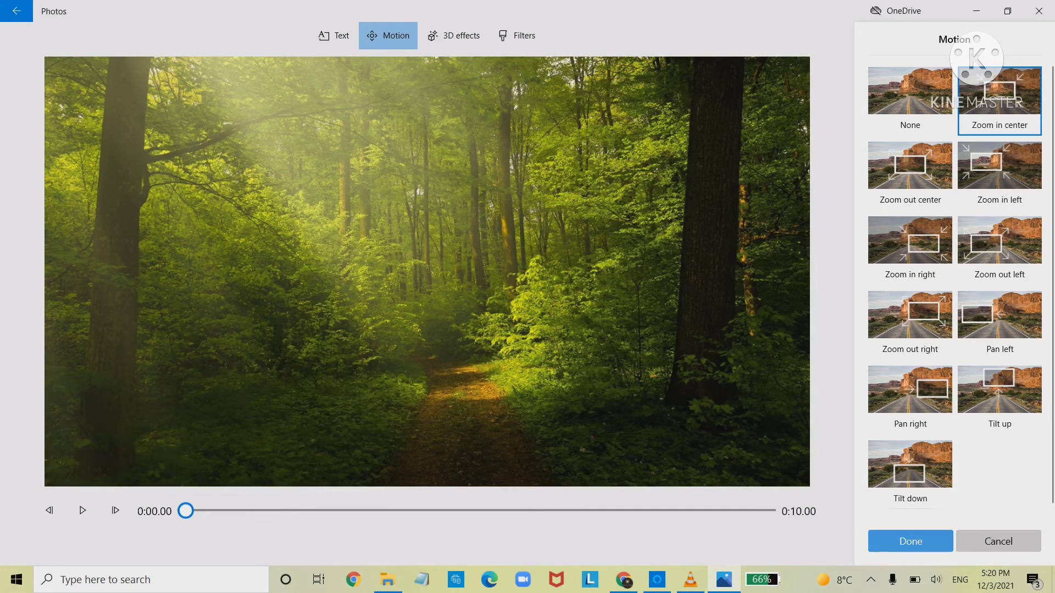
click(910, 541)
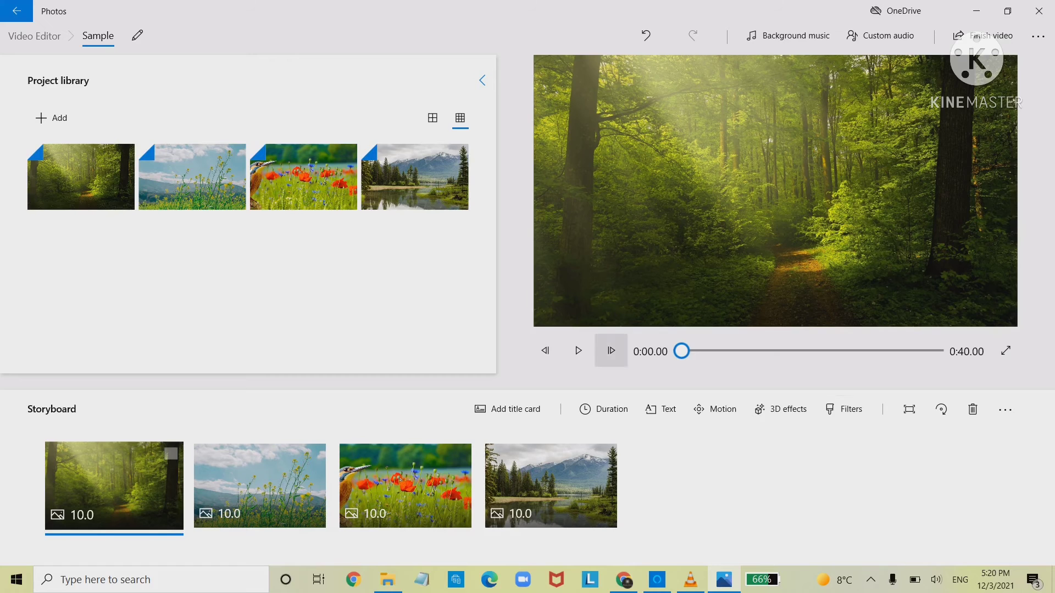
click(578, 351)
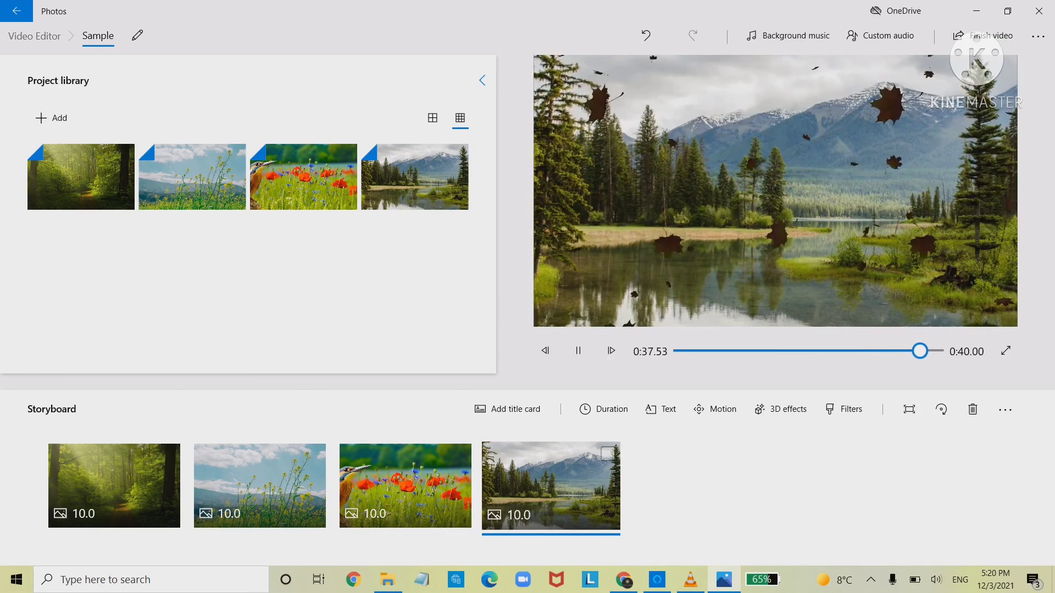
- Export the finished video in High 1080p quality as a video file named Sample in the Images folder
click(974, 36)
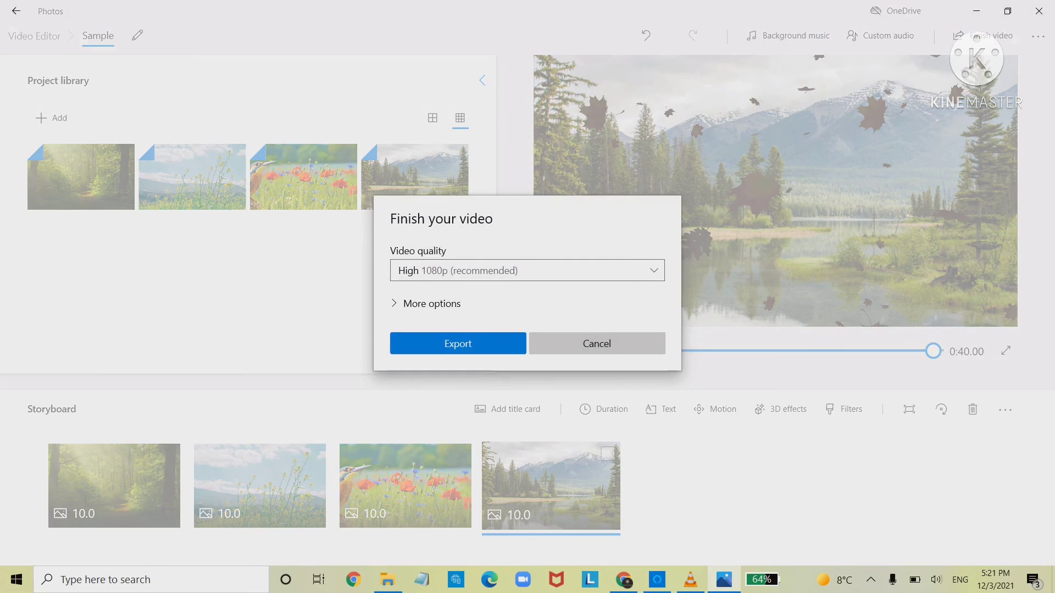
click(527, 271)
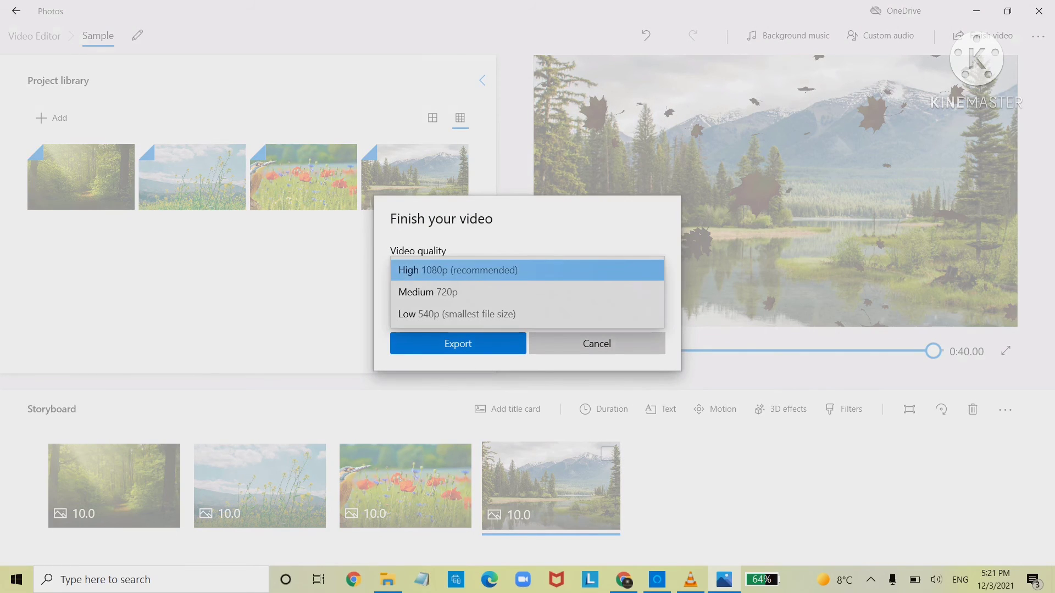
key(Return)
key(Return)
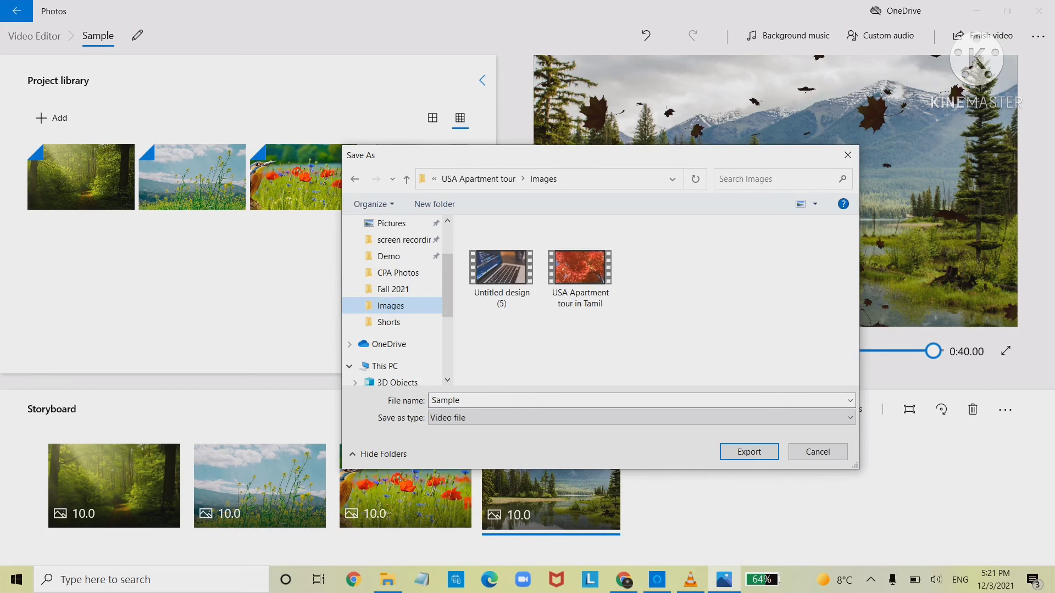
key(Return)
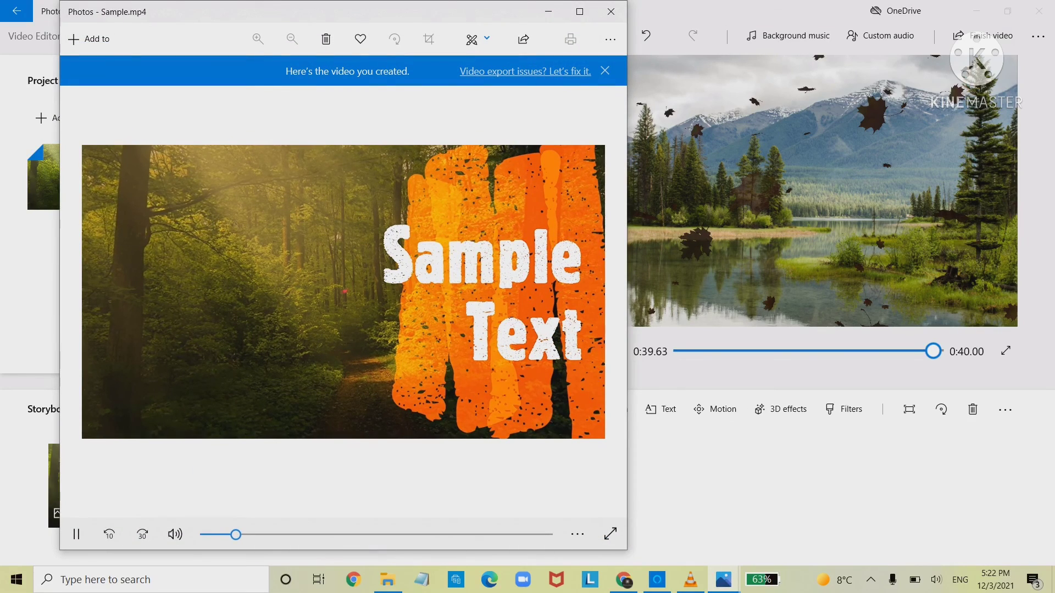
- Maximize the window playing the exported Sample.mp4 and dismiss the export notice
key(super+Up)
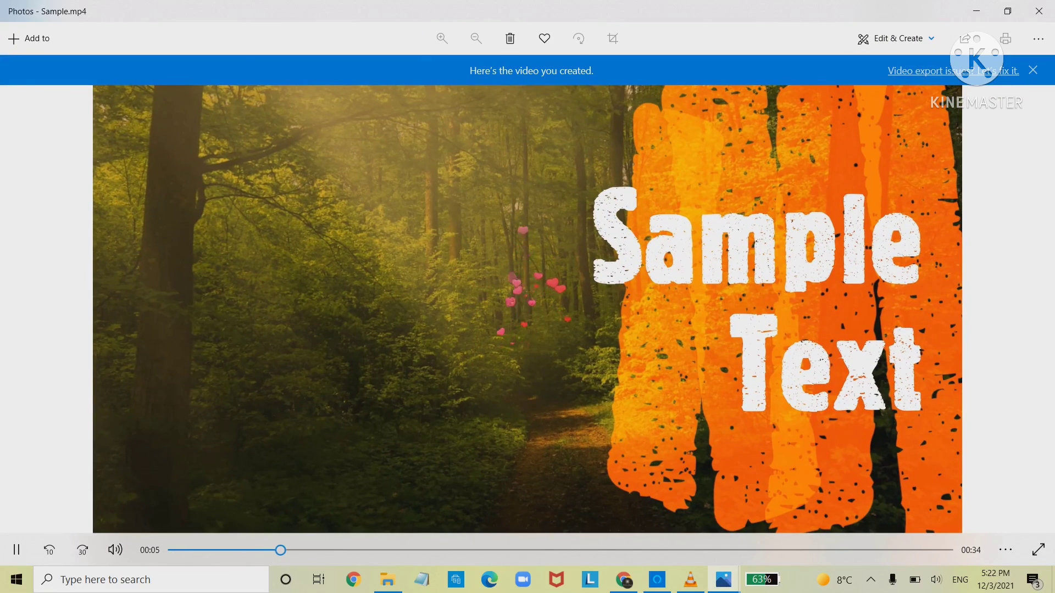
click(1033, 69)
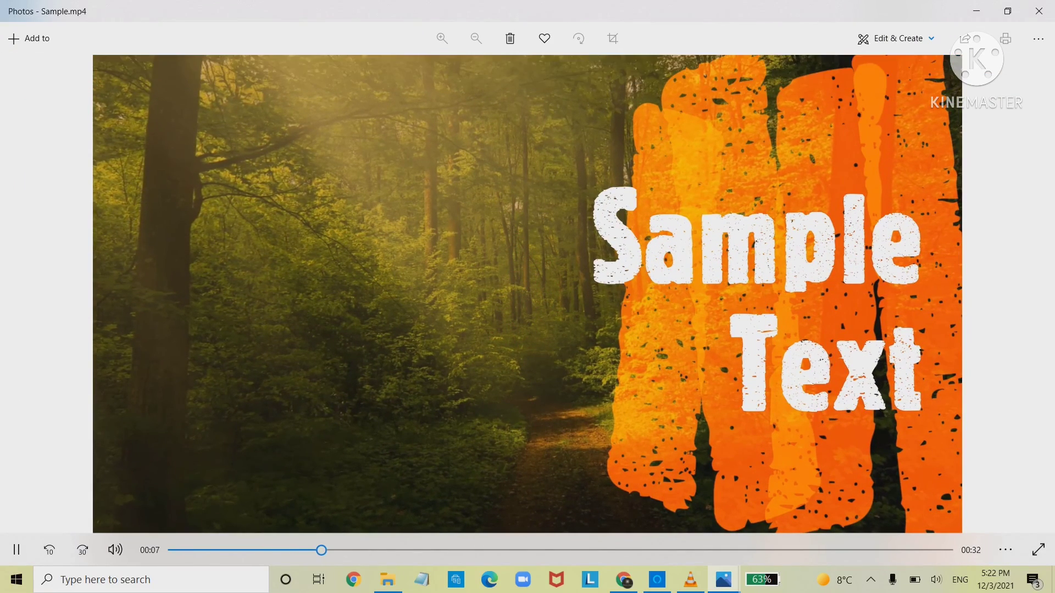